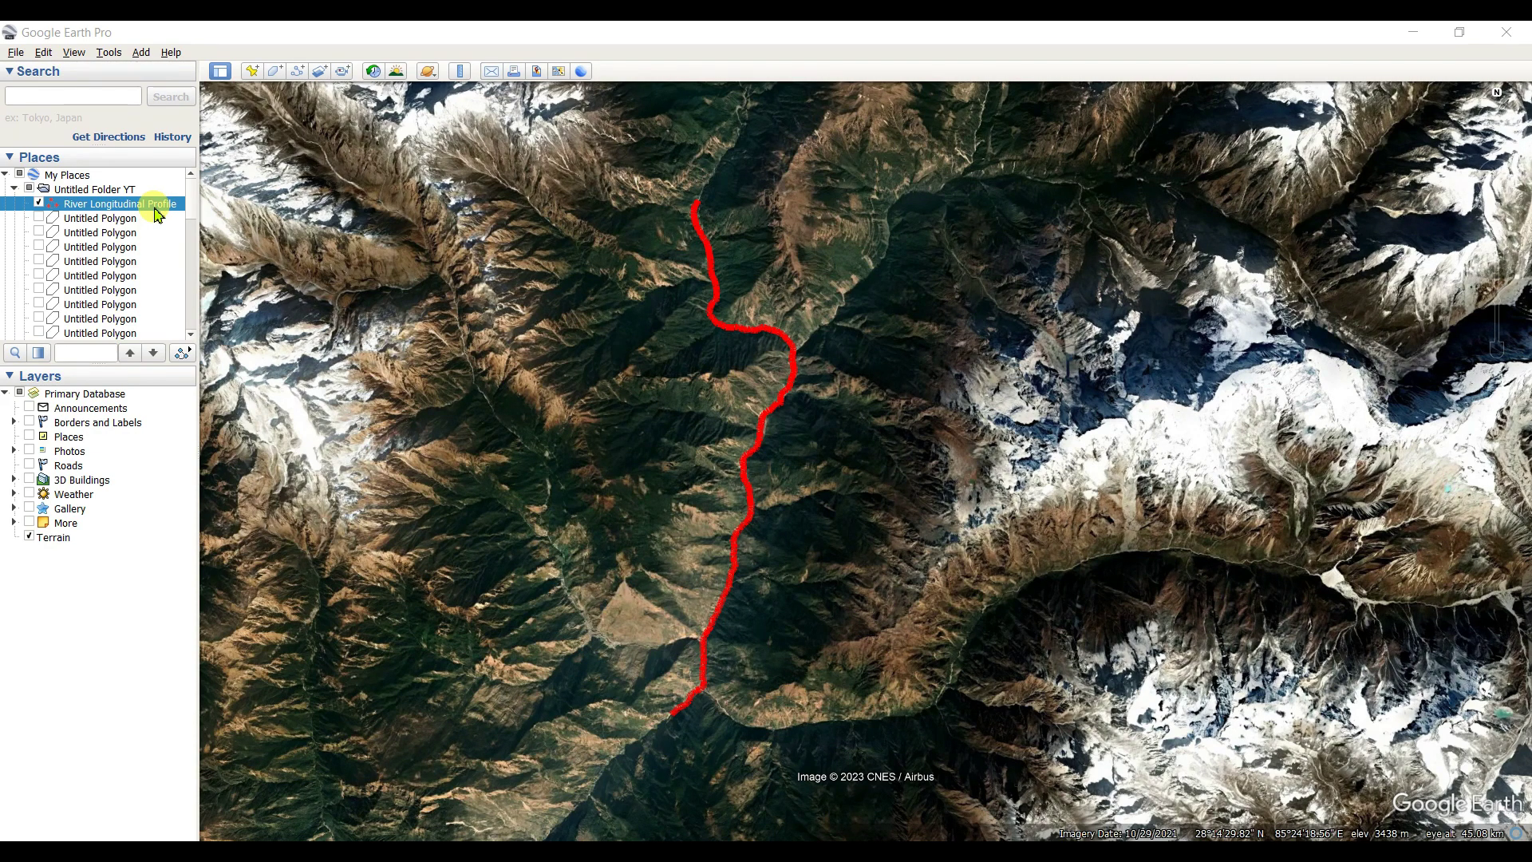
# Play the flythrough tour of the selected River Longitudinal Profile path
pyautogui.click(181, 353)
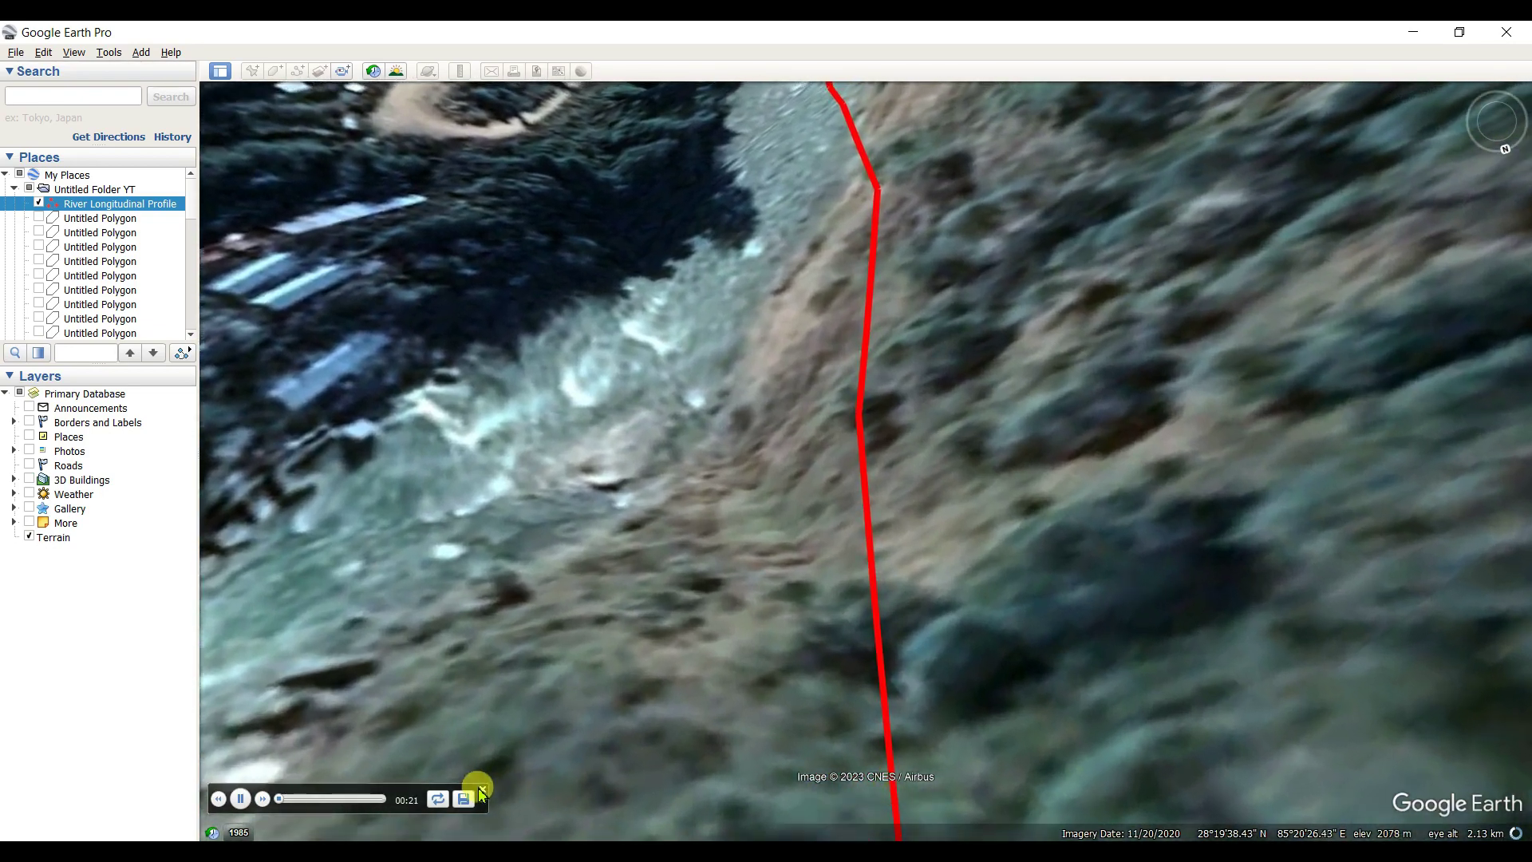
# Close the tour playback about 21 seconds in, past the riverside buildings
pyautogui.click(482, 792)
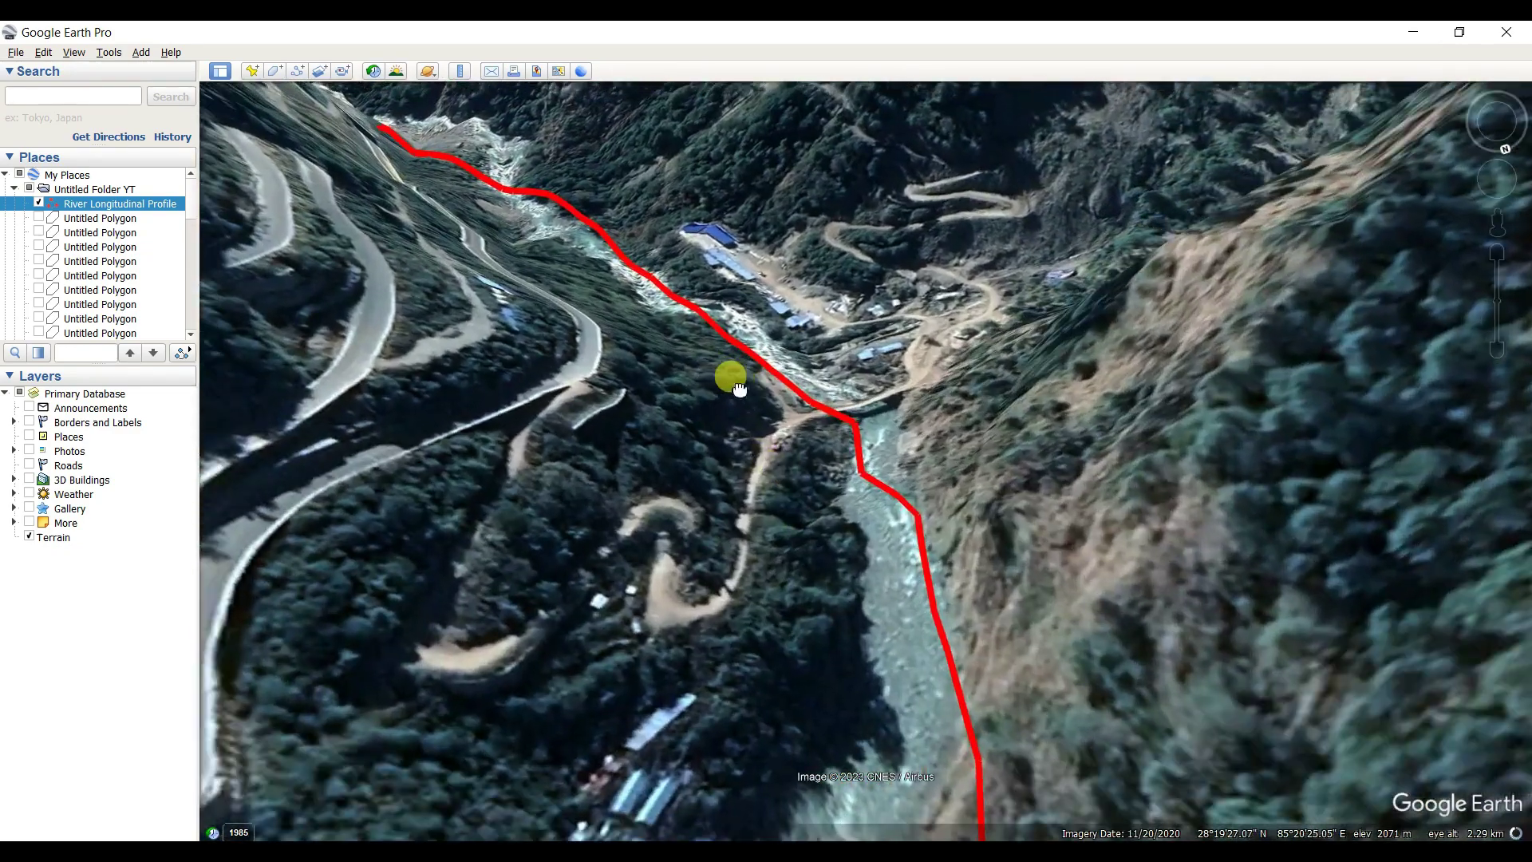
# Halt the drift, tilt and pan along the forested gorge, then pull back higher
pyautogui.click(743, 376)
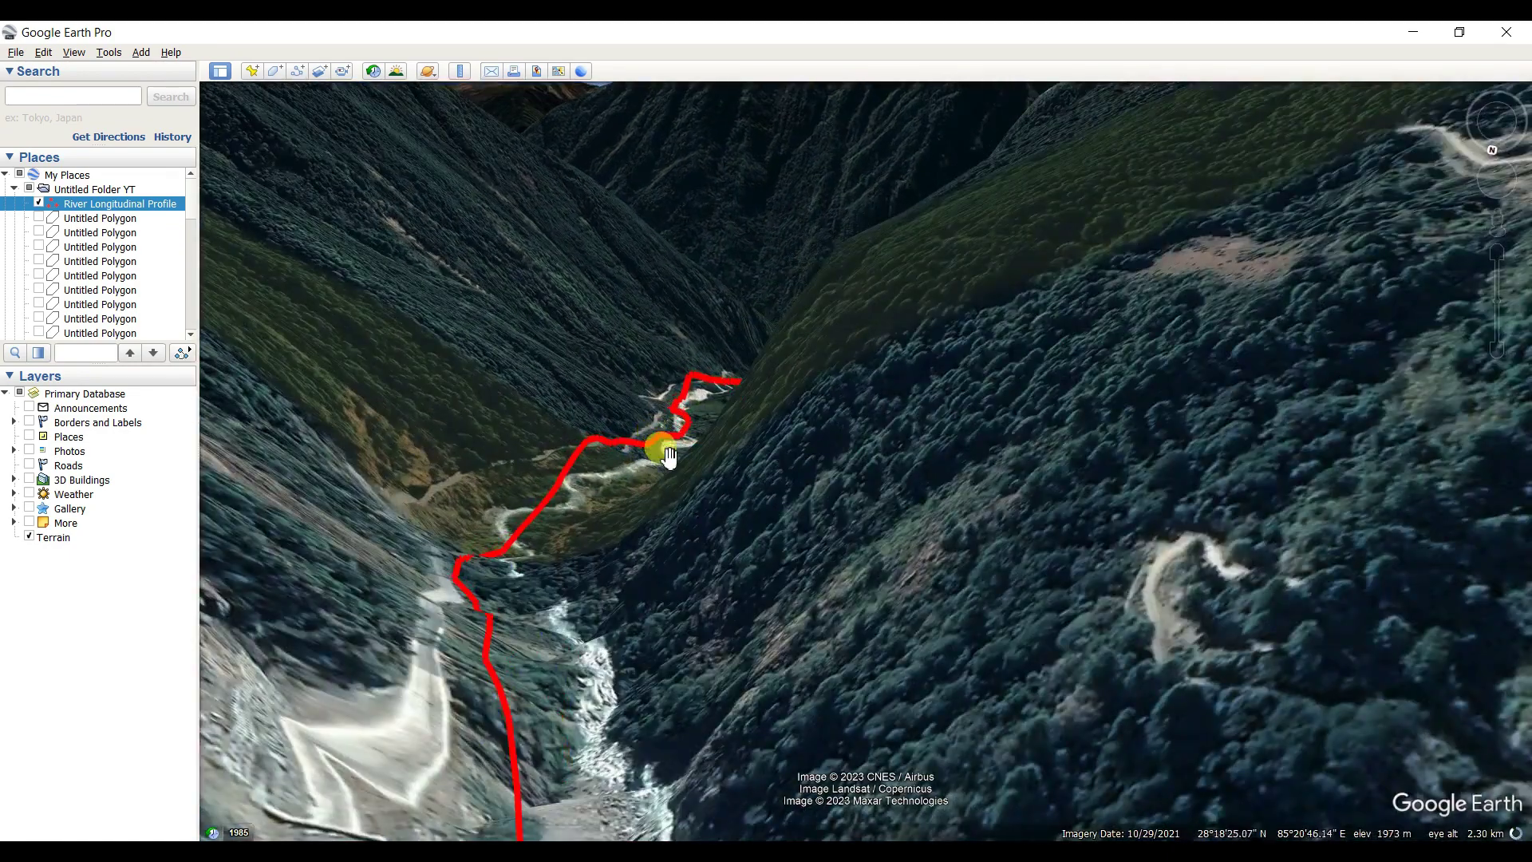
pyautogui.moveTo(669, 456); pyautogui.dragTo(691, 535)
pyautogui.moveTo(721, 444); pyautogui.dragTo(774, 600)
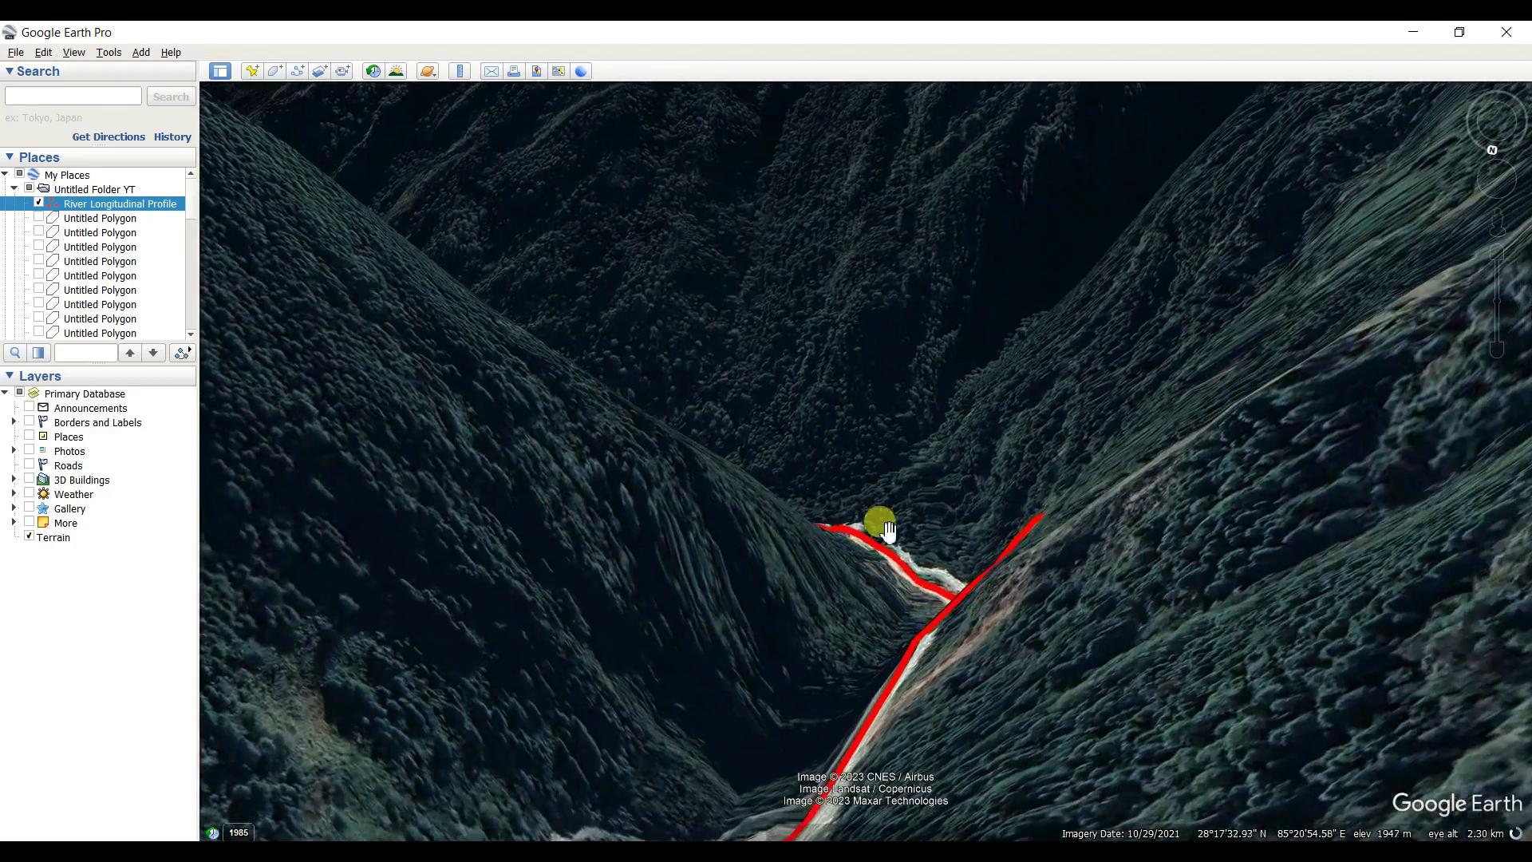
pyautogui.moveTo(889, 529); pyautogui.dragTo(875, 656)
pyautogui.moveTo(738, 593); pyautogui.dragTo(743, 457)
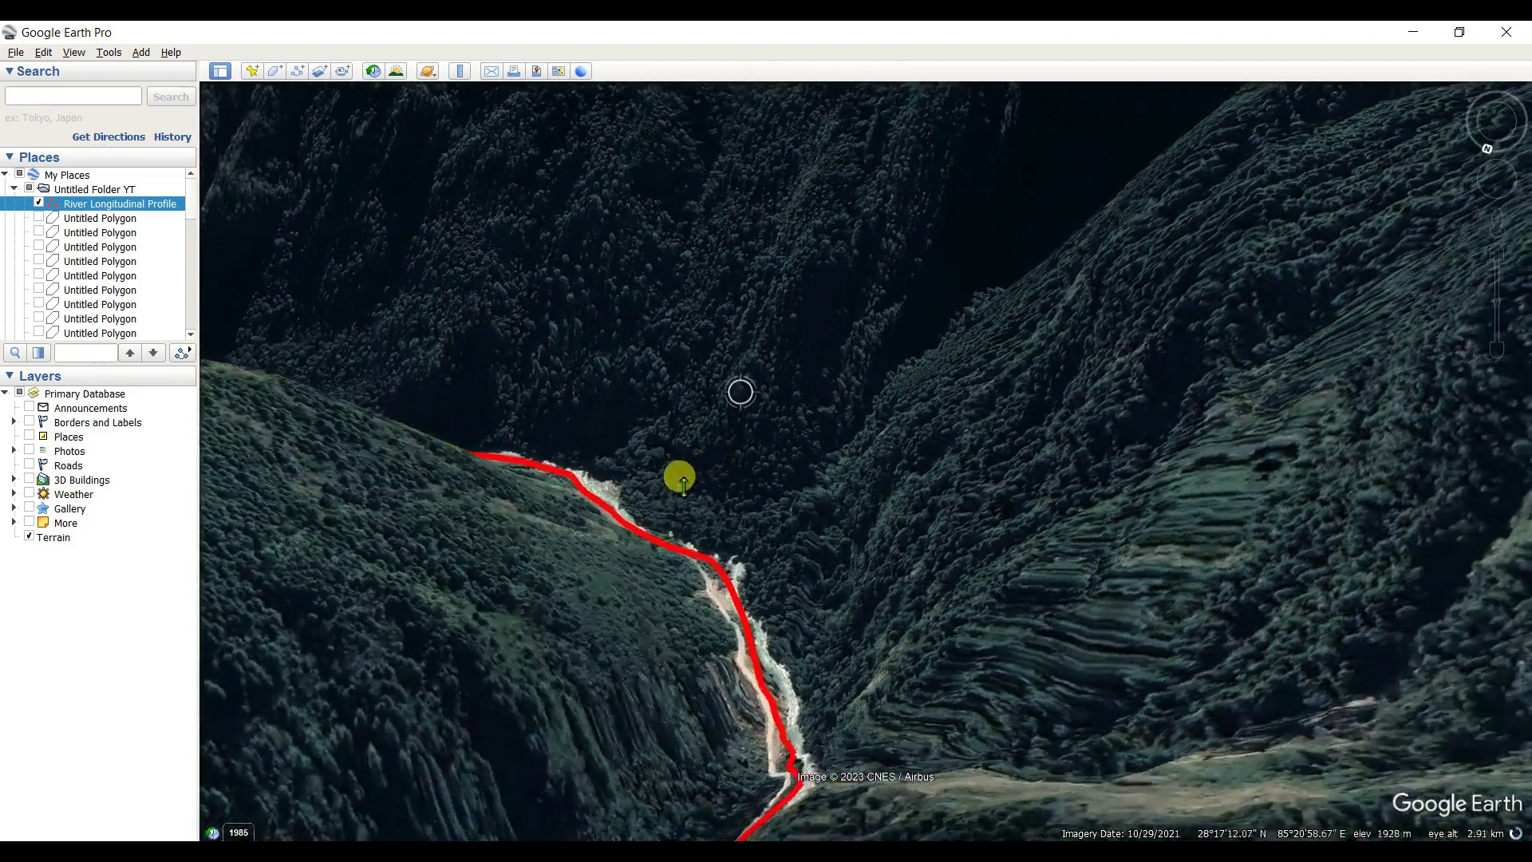
pyautogui.moveTo(679, 478); pyautogui.dragTo(885, 688)
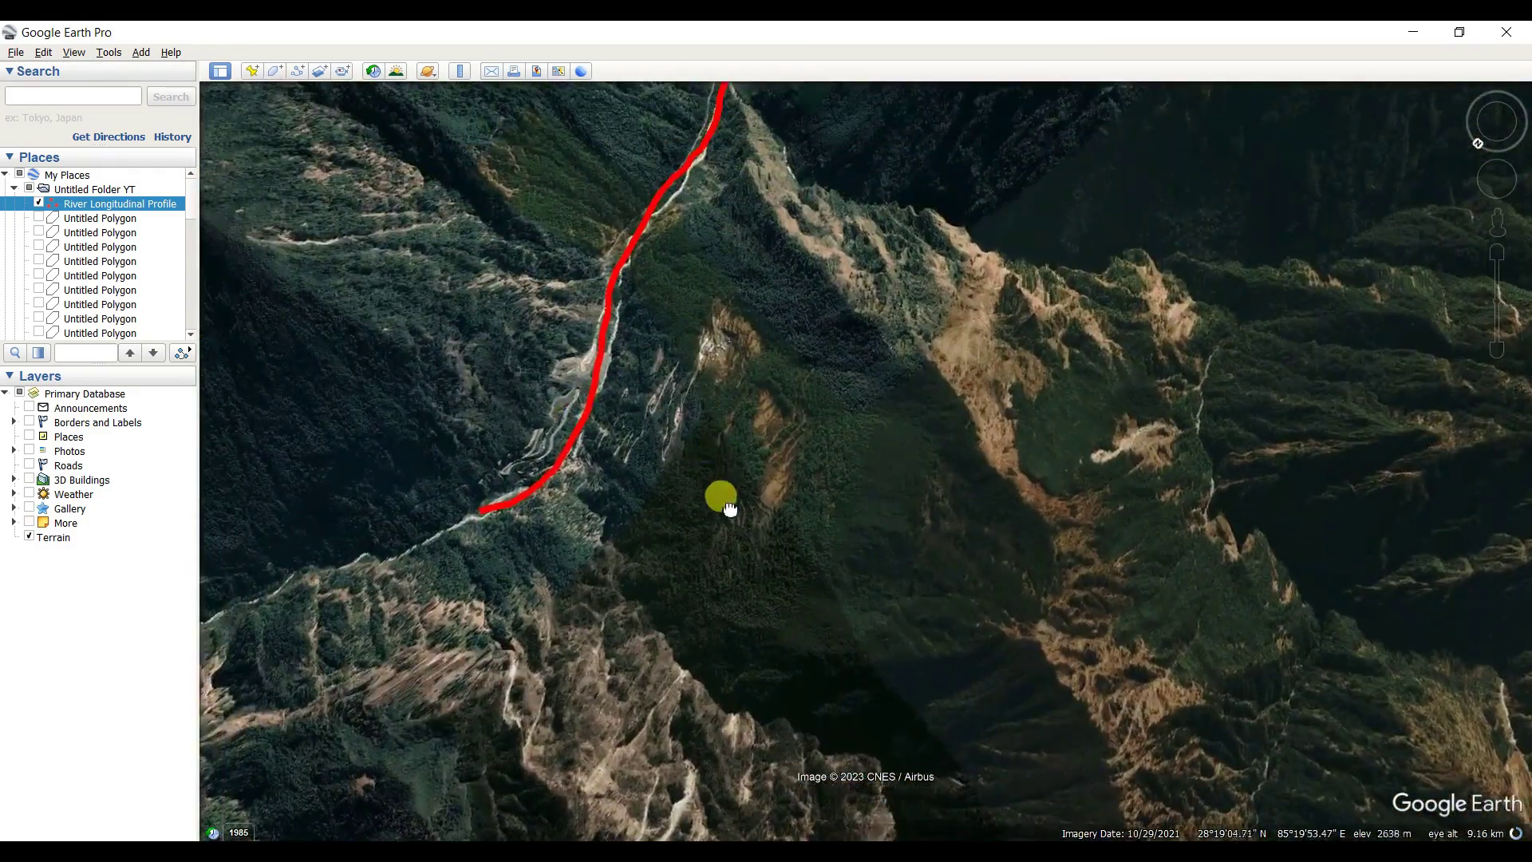
pyautogui.moveTo(730, 509); pyautogui.dragTo(827, 755)
# Follow the red path and zoom in on the gravel riverbed beside red-roofed buildings
pyautogui.moveTo(768, 662); pyautogui.dragTo(838, 543)
pyautogui.moveTo(838, 543)
pyautogui.mouseDown(button='right')
pyautogui.moveTo(831, 575)
pyautogui.moveTo(832, 503)
pyautogui.mouseUp(button='right')
pyautogui.moveTo(922, 461); pyautogui.dragTo(846, 645)
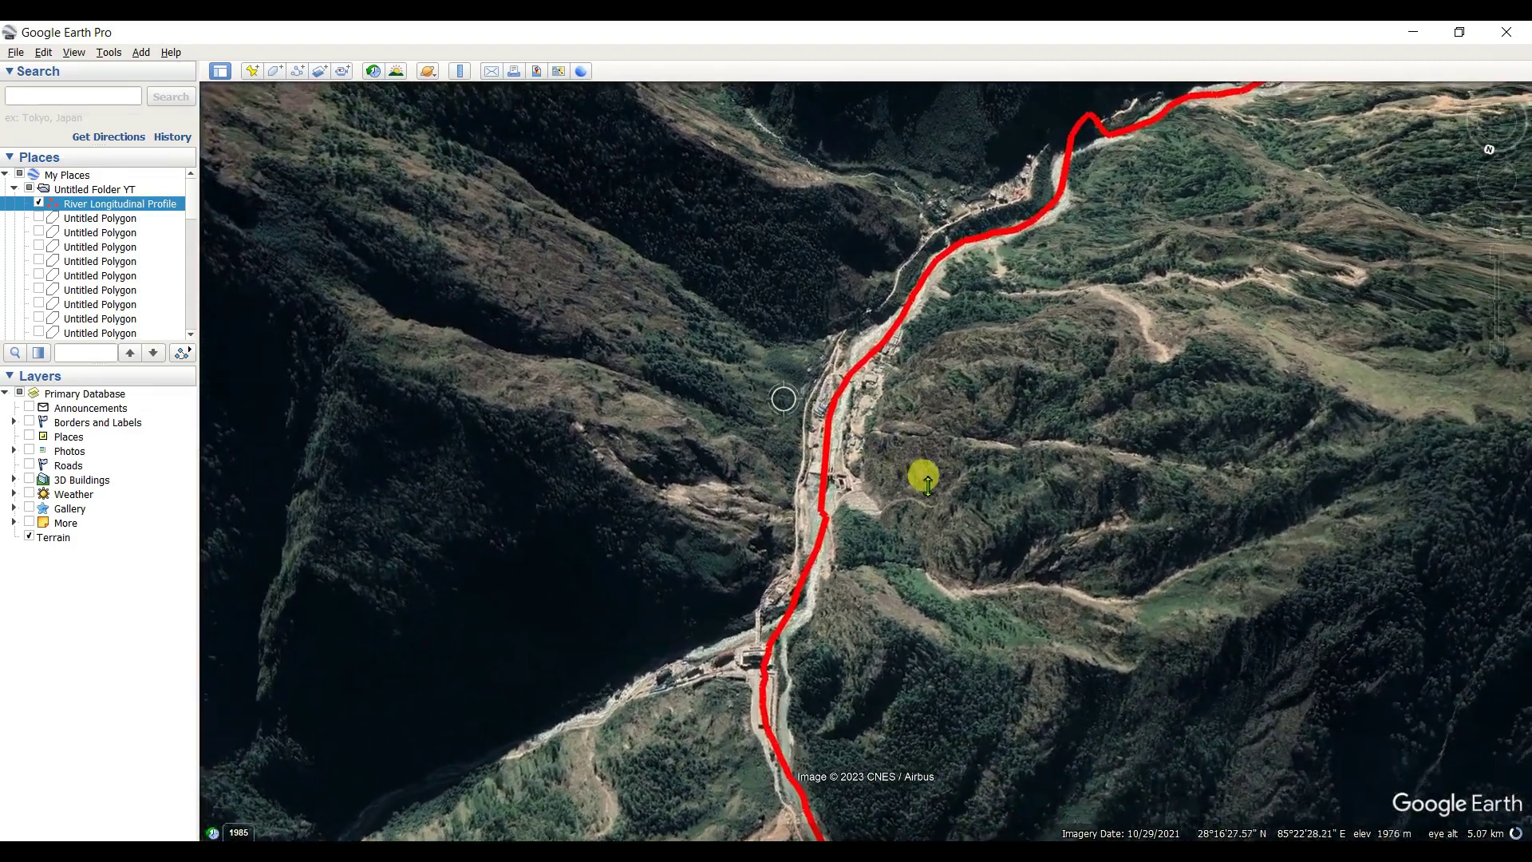
pyautogui.moveTo(927, 481); pyautogui.dragTo(1026, 491, button='middle')
pyautogui.moveTo(857, 327)
pyautogui.mouseDown()
pyautogui.moveTo(848, 445)
pyautogui.moveTo(878, 445)
pyautogui.moveTo(917, 359)
pyautogui.moveTo(872, 517)
pyautogui.moveTo(992, 403)
pyautogui.moveTo(917, 523)
pyautogui.moveTo(913, 486)
pyautogui.moveTo(983, 485)
pyautogui.mouseUp()
pyautogui.scroll(5, 983, 485)
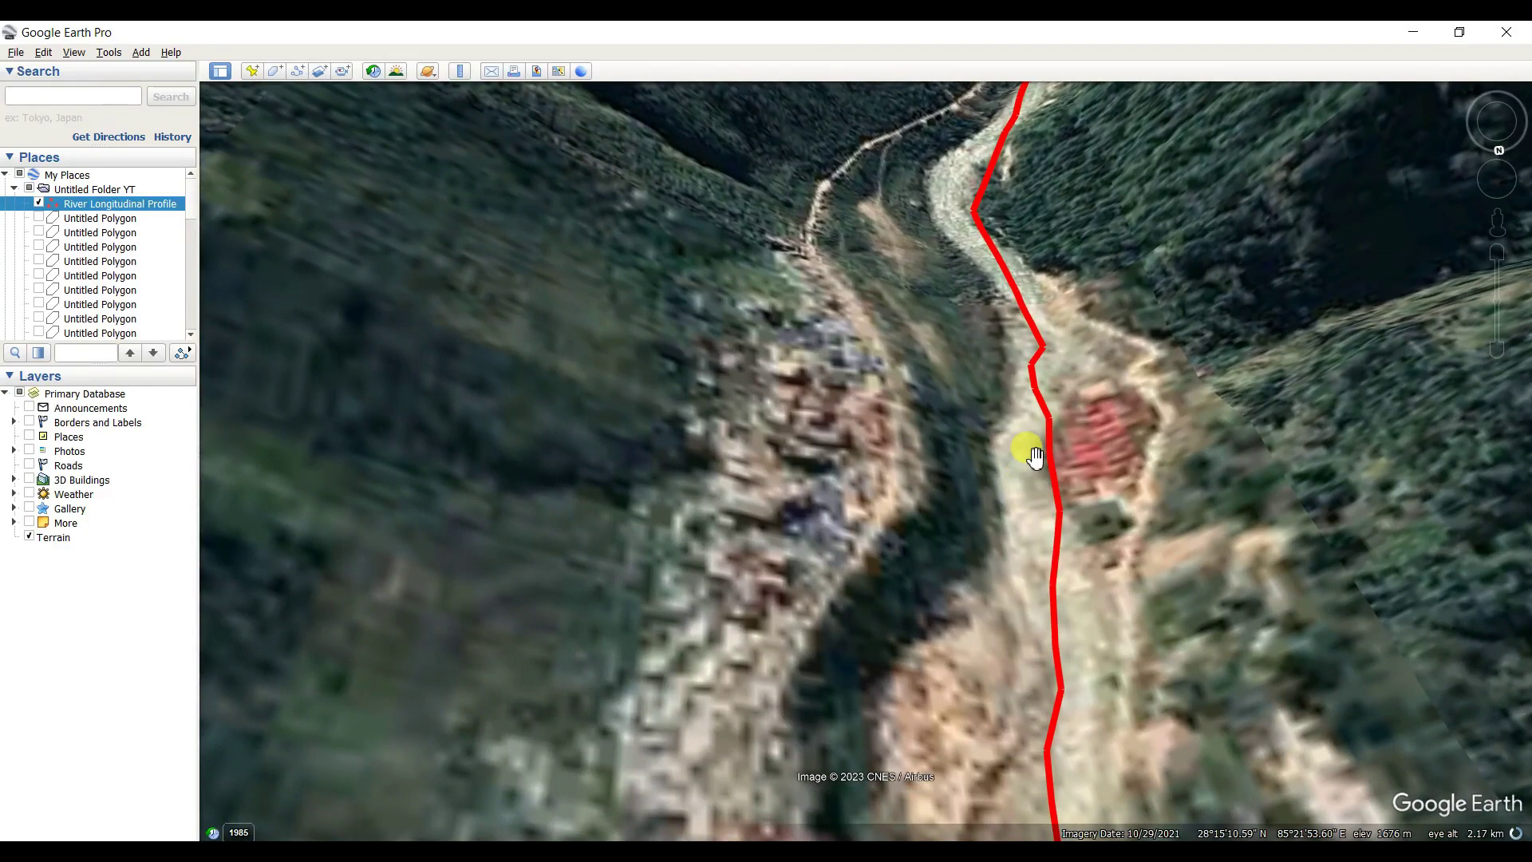
# Pan upstream along the river, bringing the ridge and upper valley into view
pyautogui.moveTo(1021, 414); pyautogui.dragTo(1014, 545)
pyautogui.moveTo(987, 429); pyautogui.dragTo(980, 565)
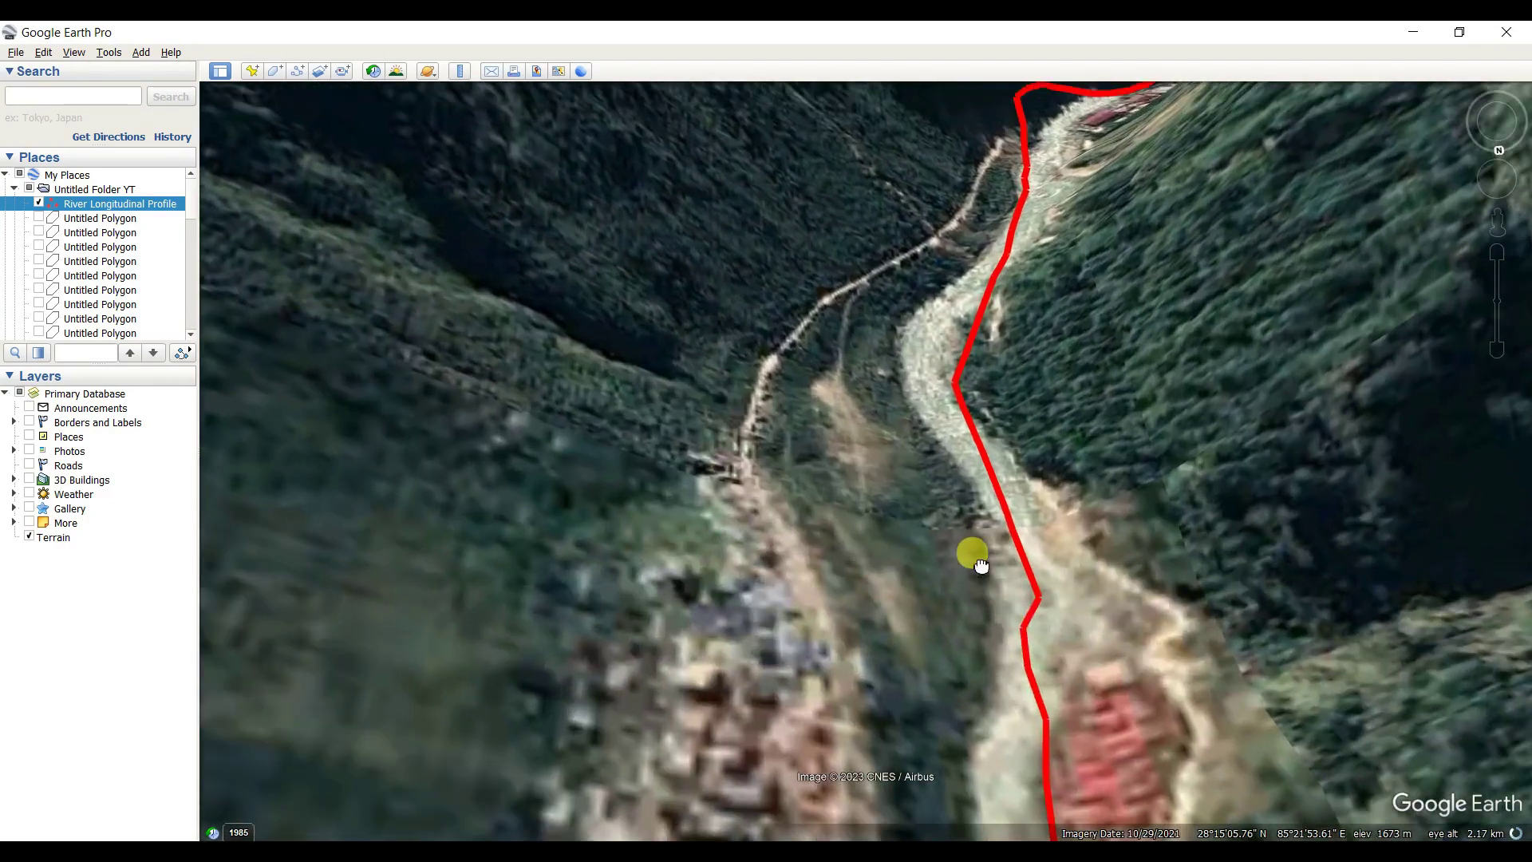
pyautogui.moveTo(970, 399); pyautogui.dragTo(933, 575)
pyautogui.moveTo(958, 345); pyautogui.dragTo(907, 511)
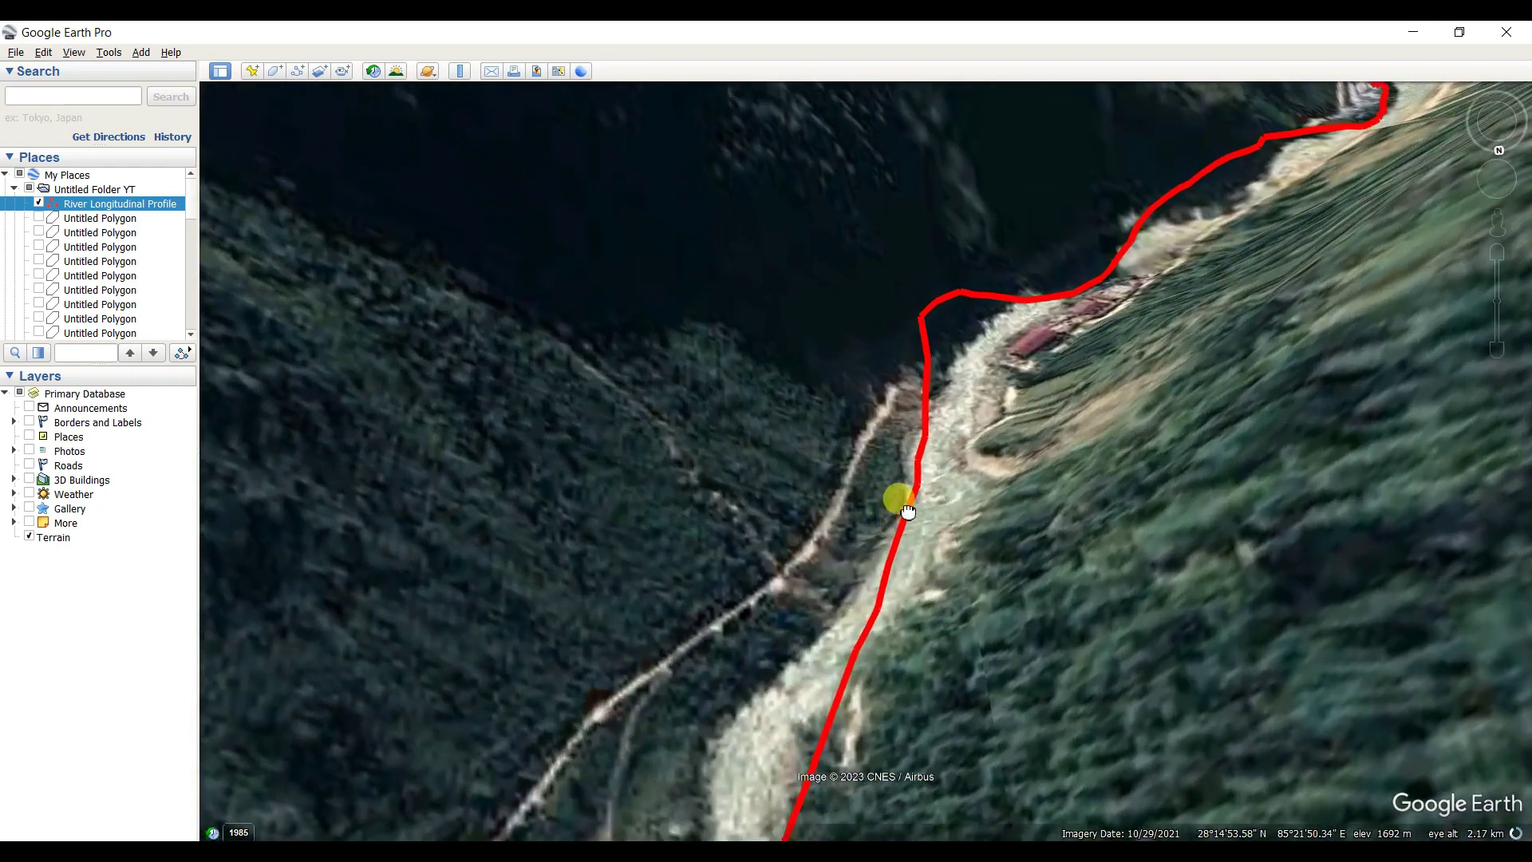
pyautogui.moveTo(1079, 281); pyautogui.dragTo(854, 383)
pyautogui.moveTo(1043, 284)
pyautogui.mouseDown()
pyautogui.moveTo(1031, 437)
pyautogui.moveTo(975, 565)
pyautogui.mouseUp()
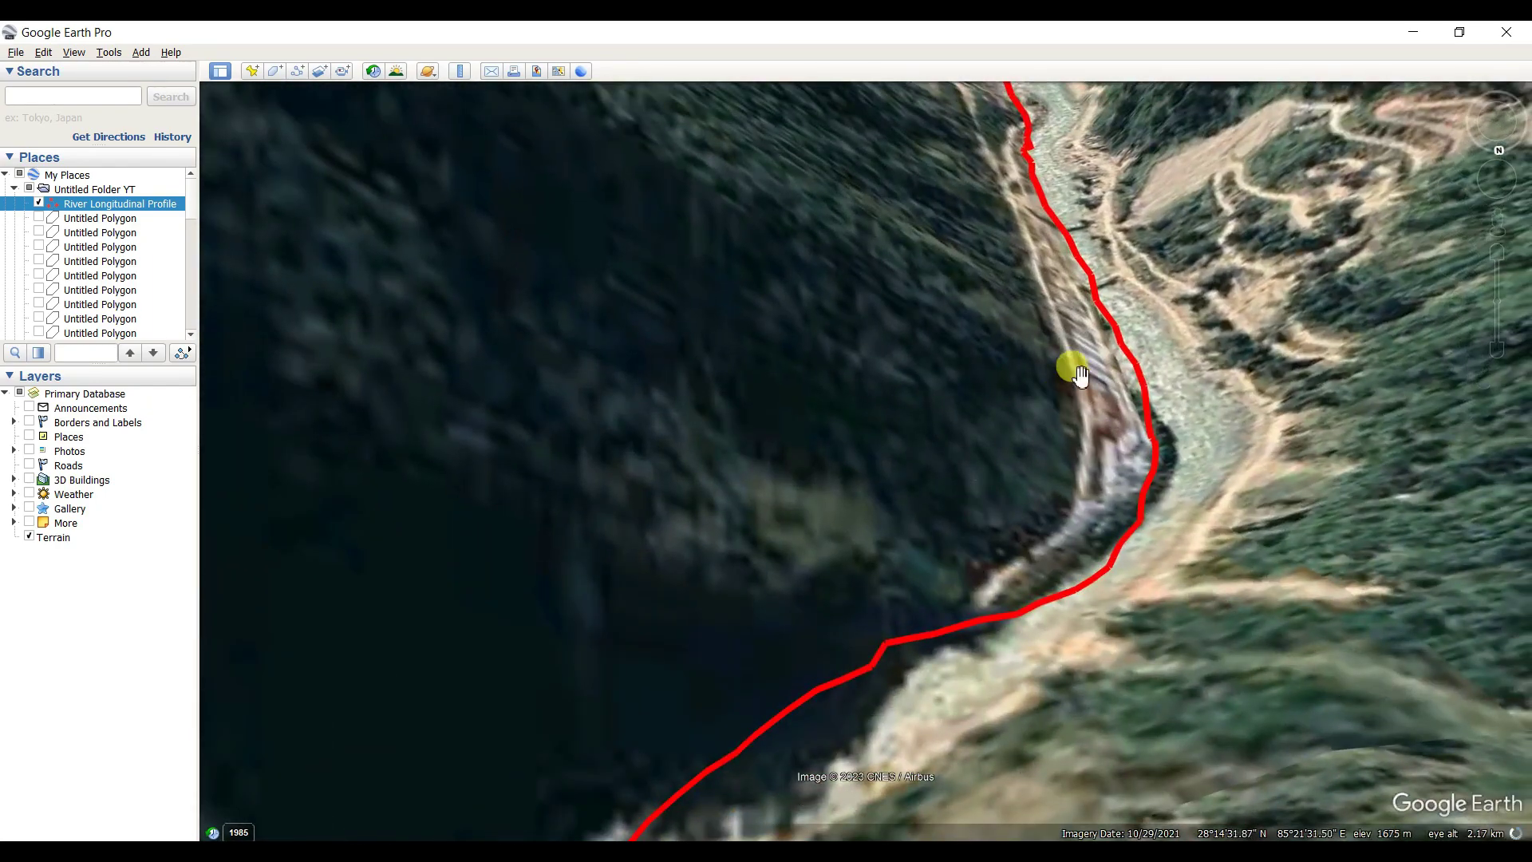
pyautogui.moveTo(1079, 373); pyautogui.dragTo(985, 598)
pyautogui.moveTo(995, 366); pyautogui.dragTo(1002, 607)
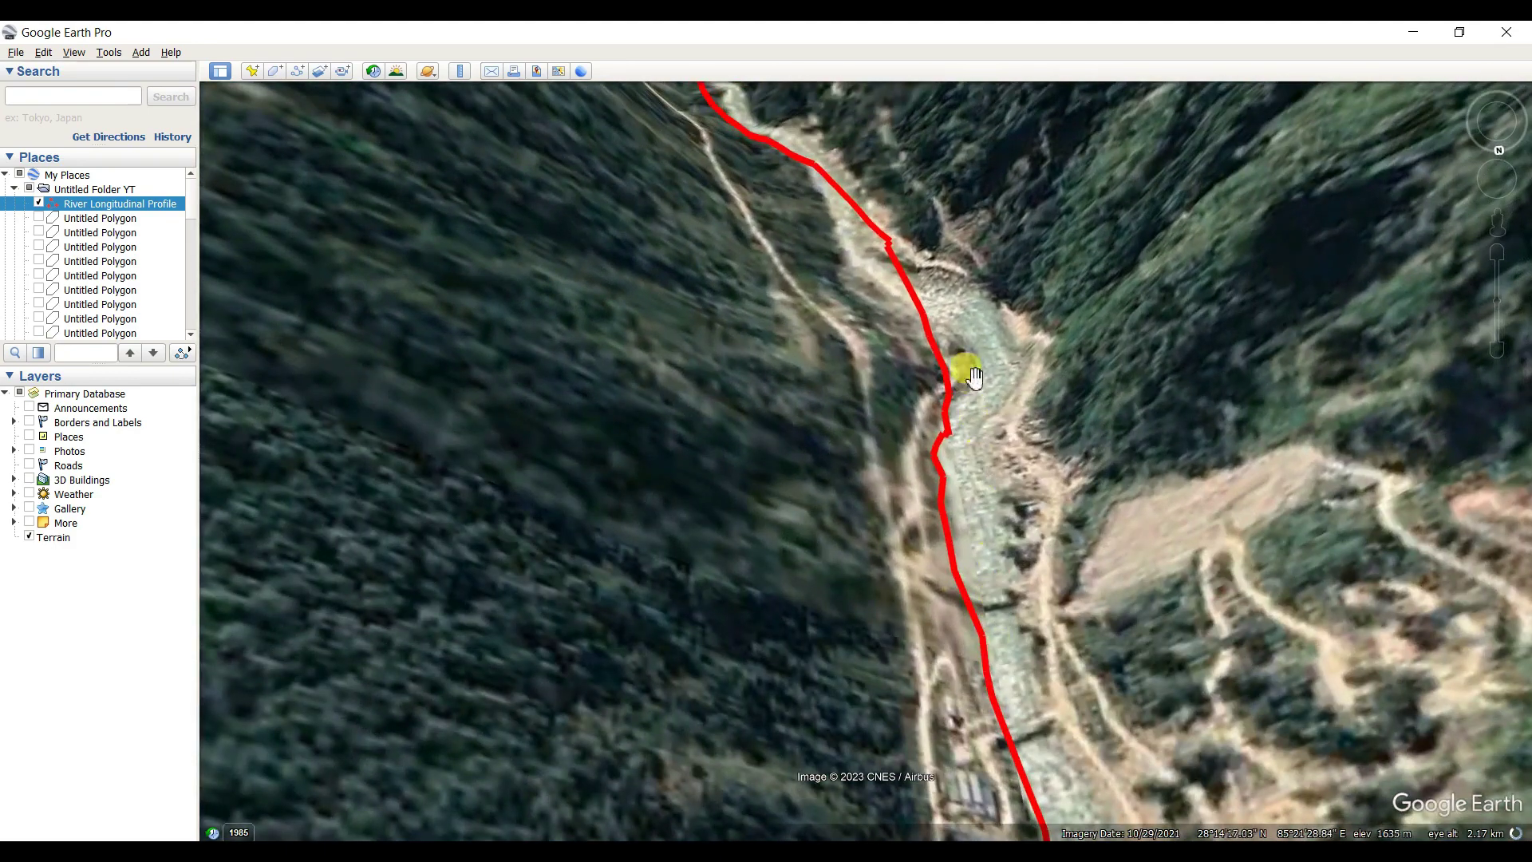
pyautogui.moveTo(975, 376); pyautogui.dragTo(1002, 643)
pyautogui.moveTo(828, 335); pyautogui.dragTo(900, 554)
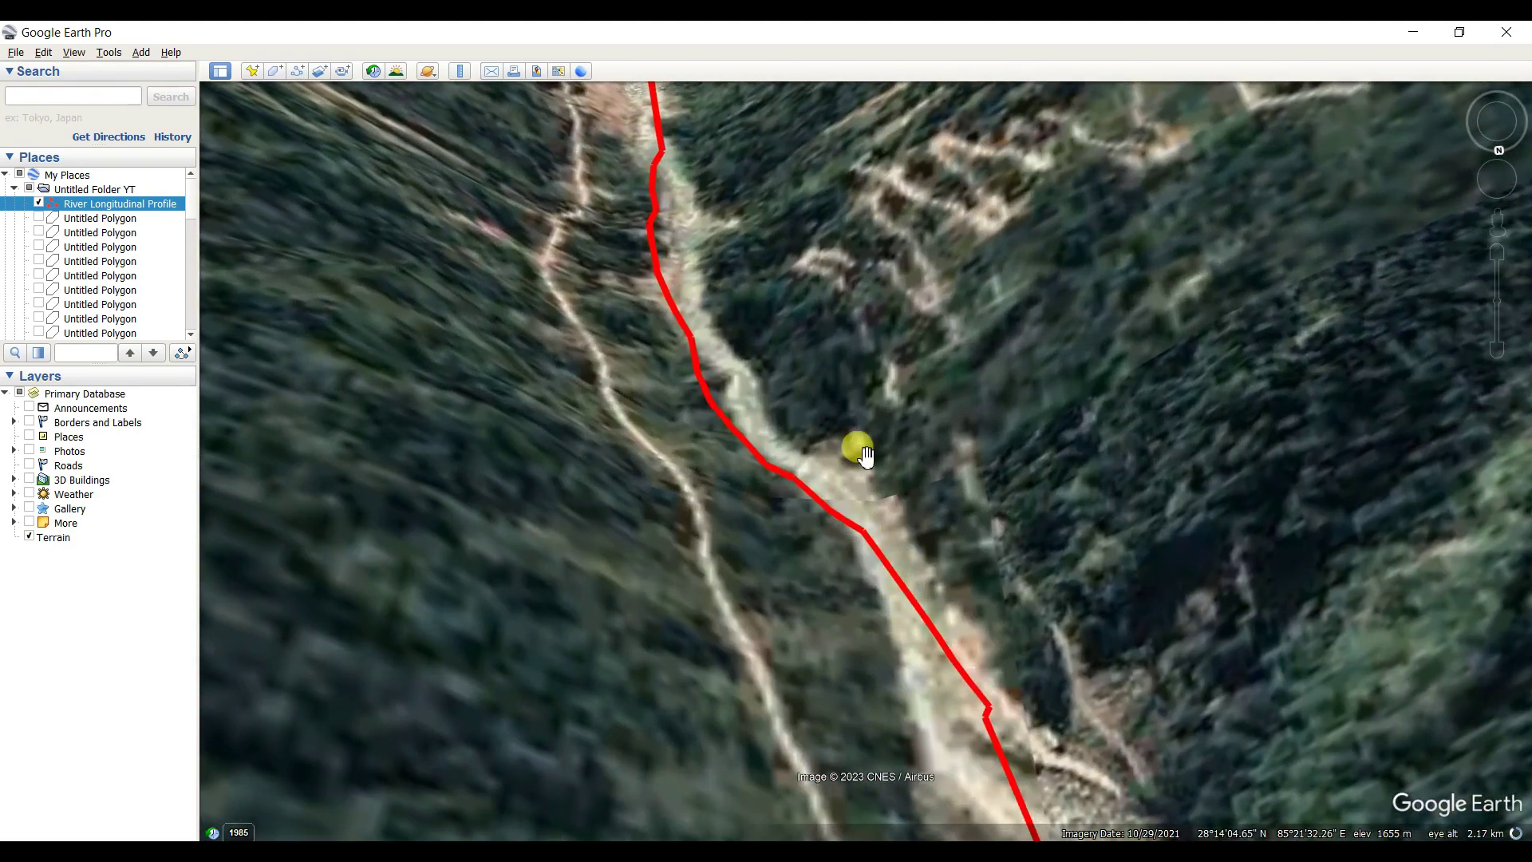
# Tilt the view toward the horizon and pan further up the valley
pyautogui.moveTo(866, 455); pyautogui.dragTo(844, 434)
pyautogui.moveTo(801, 361); pyautogui.dragTo(806, 462, button='middle')
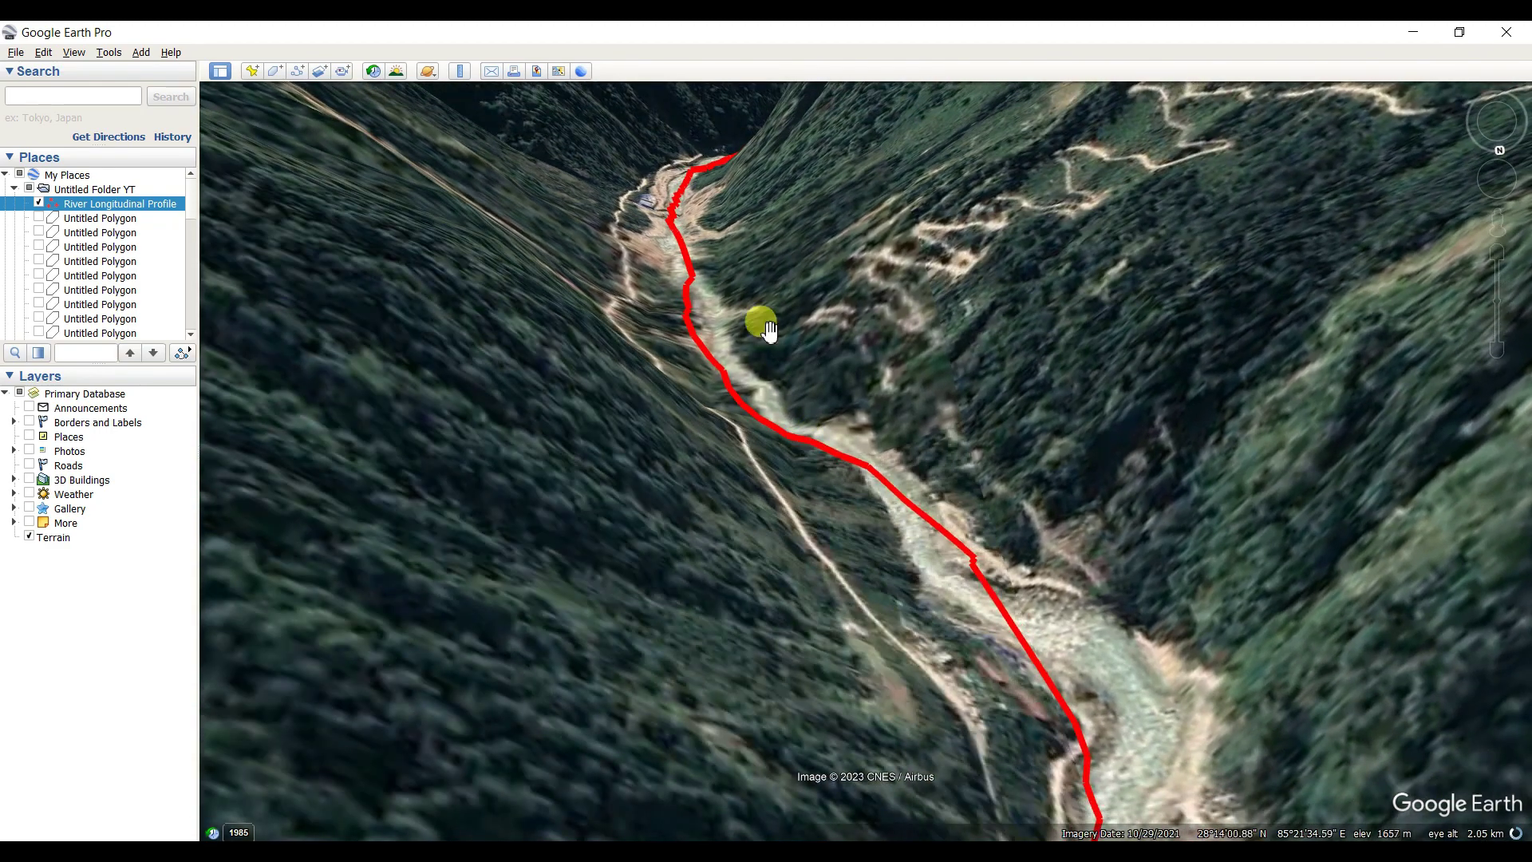
pyautogui.moveTo(759, 324); pyautogui.dragTo(836, 556)
pyautogui.moveTo(780, 403); pyautogui.dragTo(773, 506)
pyautogui.moveTo(776, 404); pyautogui.dragTo(875, 628)
# Pan past the village and bridge to reveal the river's upstream bend
pyautogui.moveTo(966, 501); pyautogui.dragTo(817, 628)
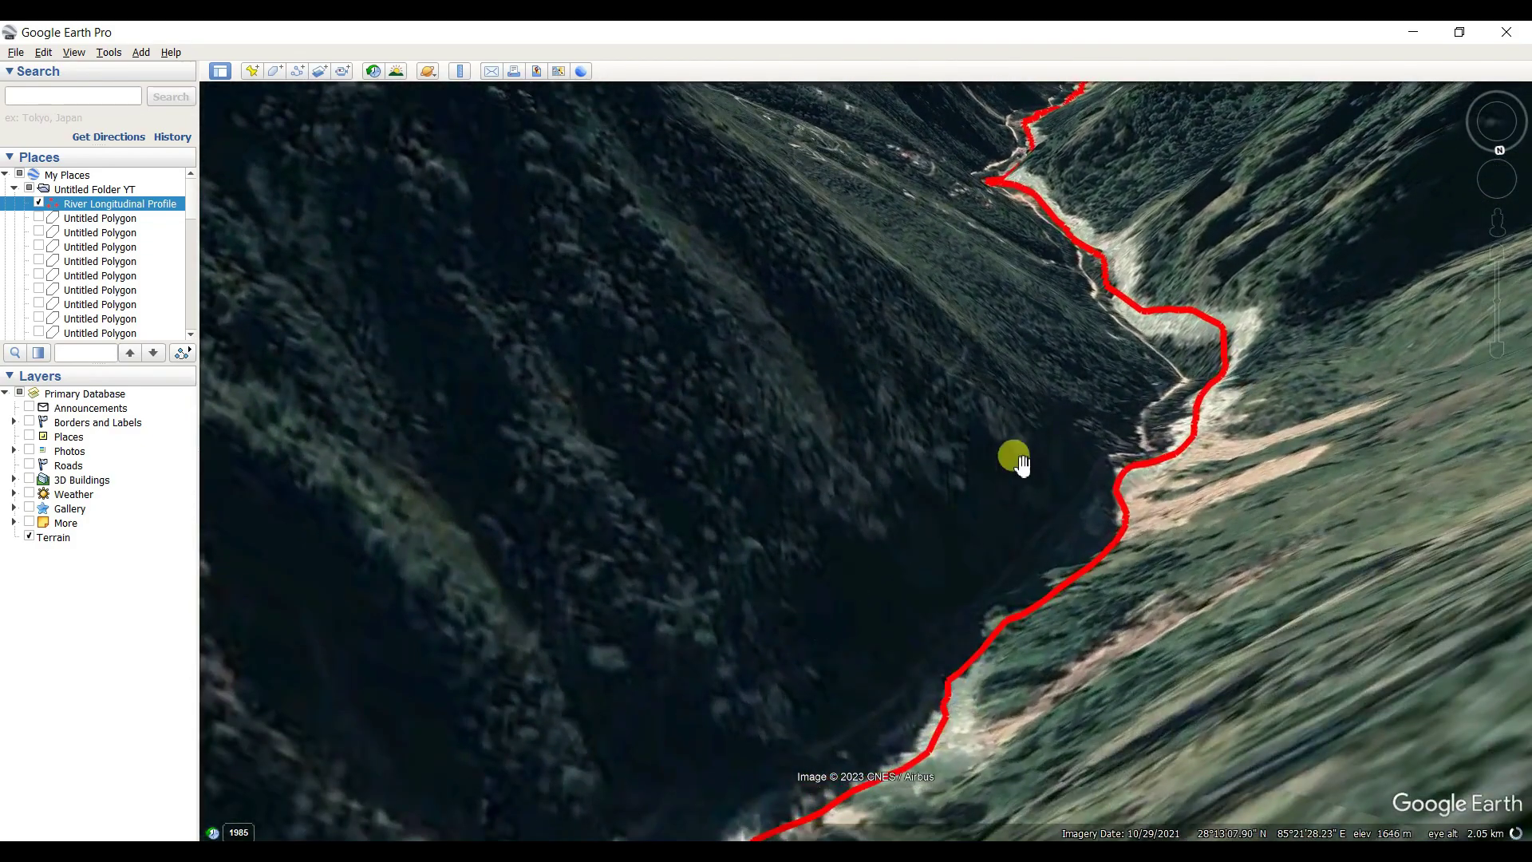
pyautogui.moveTo(1021, 463); pyautogui.dragTo(900, 729)
pyautogui.moveTo(981, 492); pyautogui.dragTo(1015, 734)
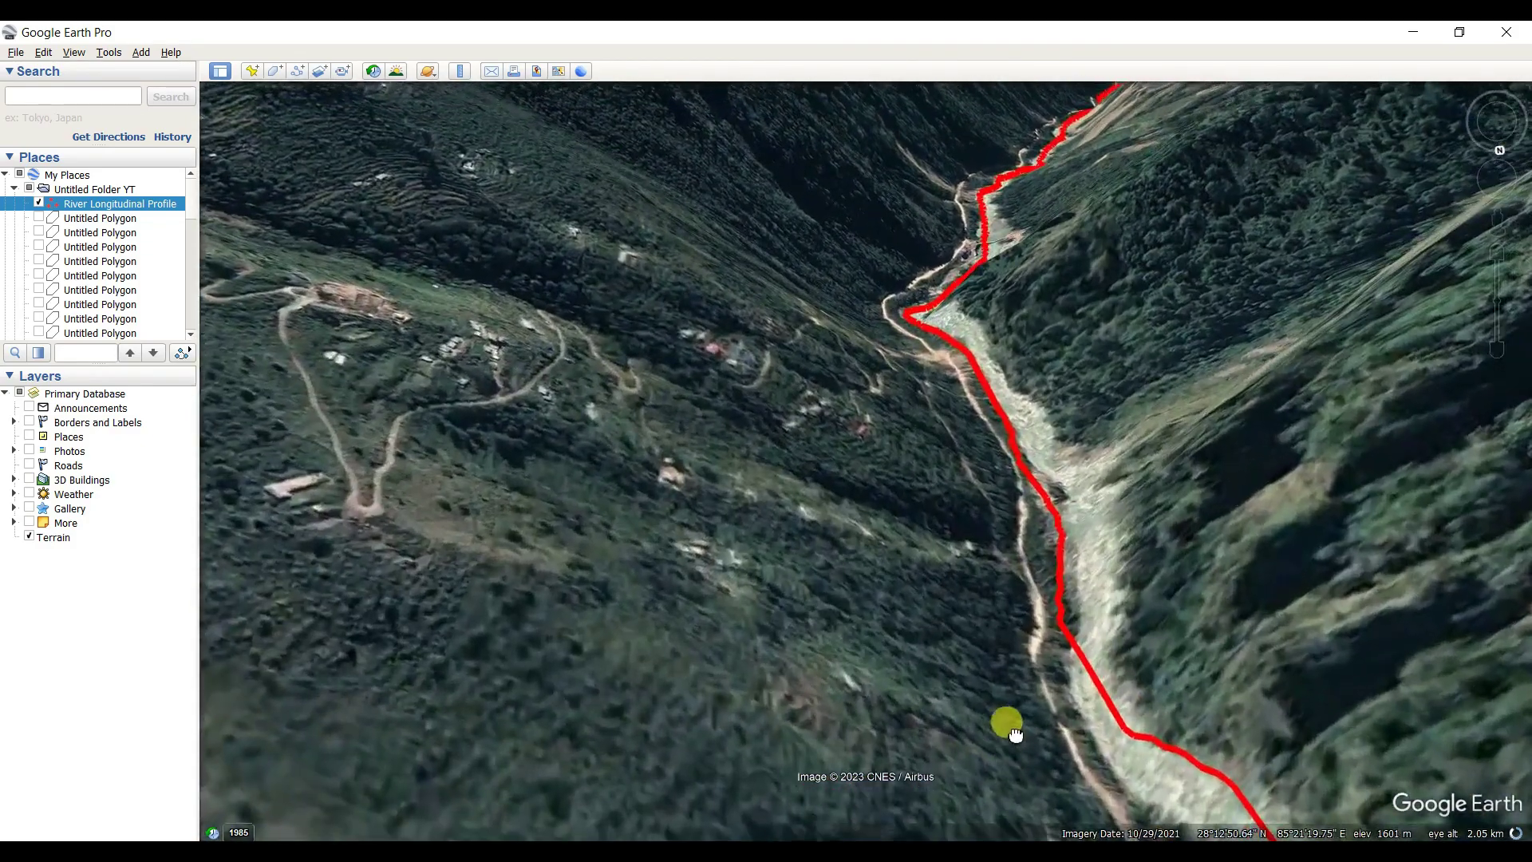
pyautogui.moveTo(968, 517); pyautogui.dragTo(1027, 604)
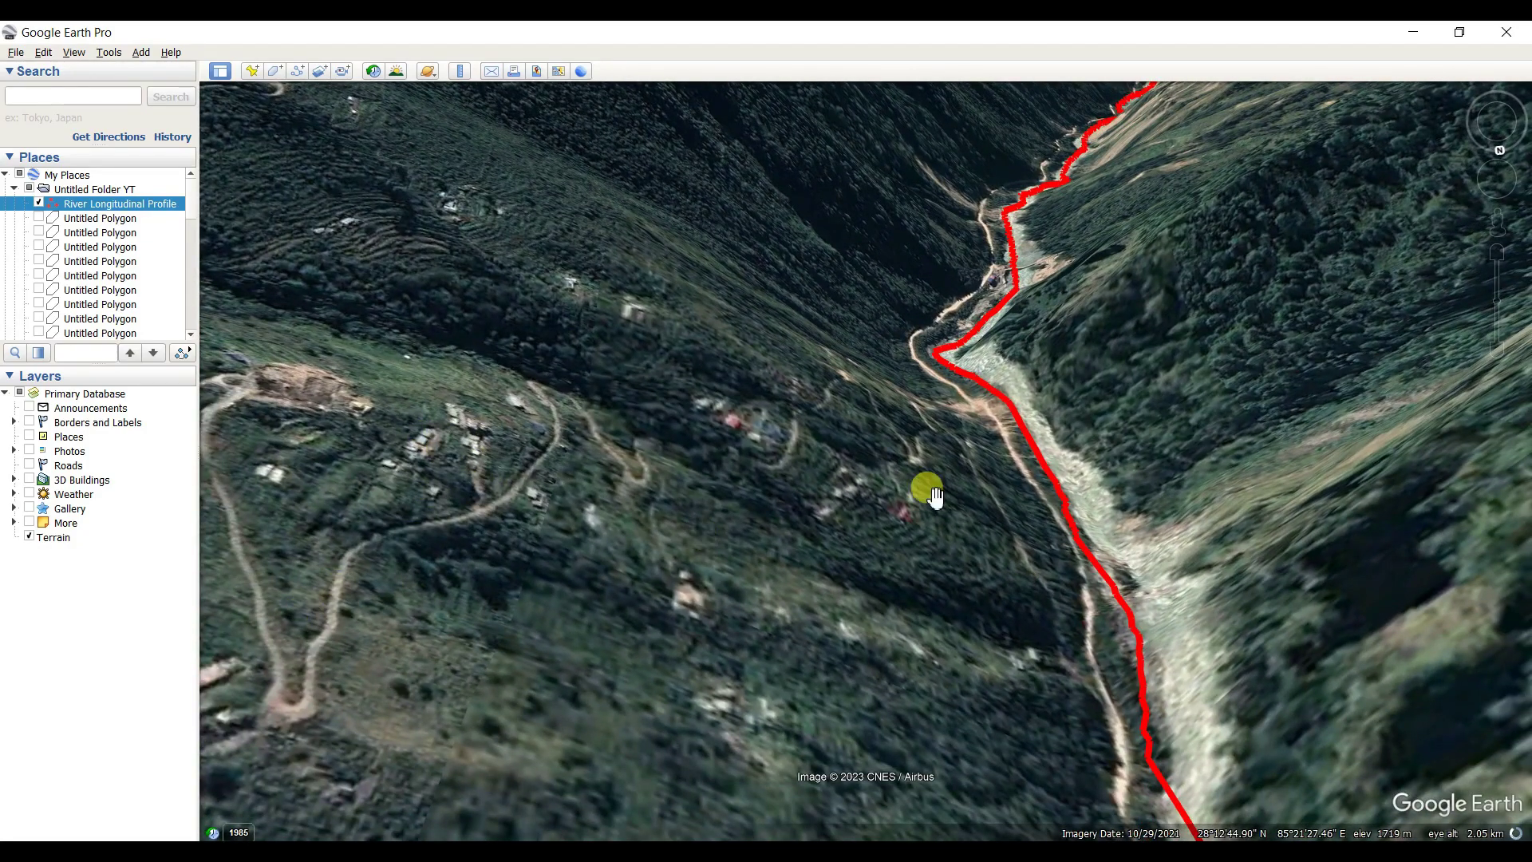
pyautogui.moveTo(1072, 415); pyautogui.dragTo(1043, 589)
pyautogui.moveTo(1027, 471)
pyautogui.mouseDown()
pyautogui.moveTo(1046, 602)
pyautogui.moveTo(1055, 533)
pyautogui.moveTo(1035, 677)
pyautogui.mouseUp()
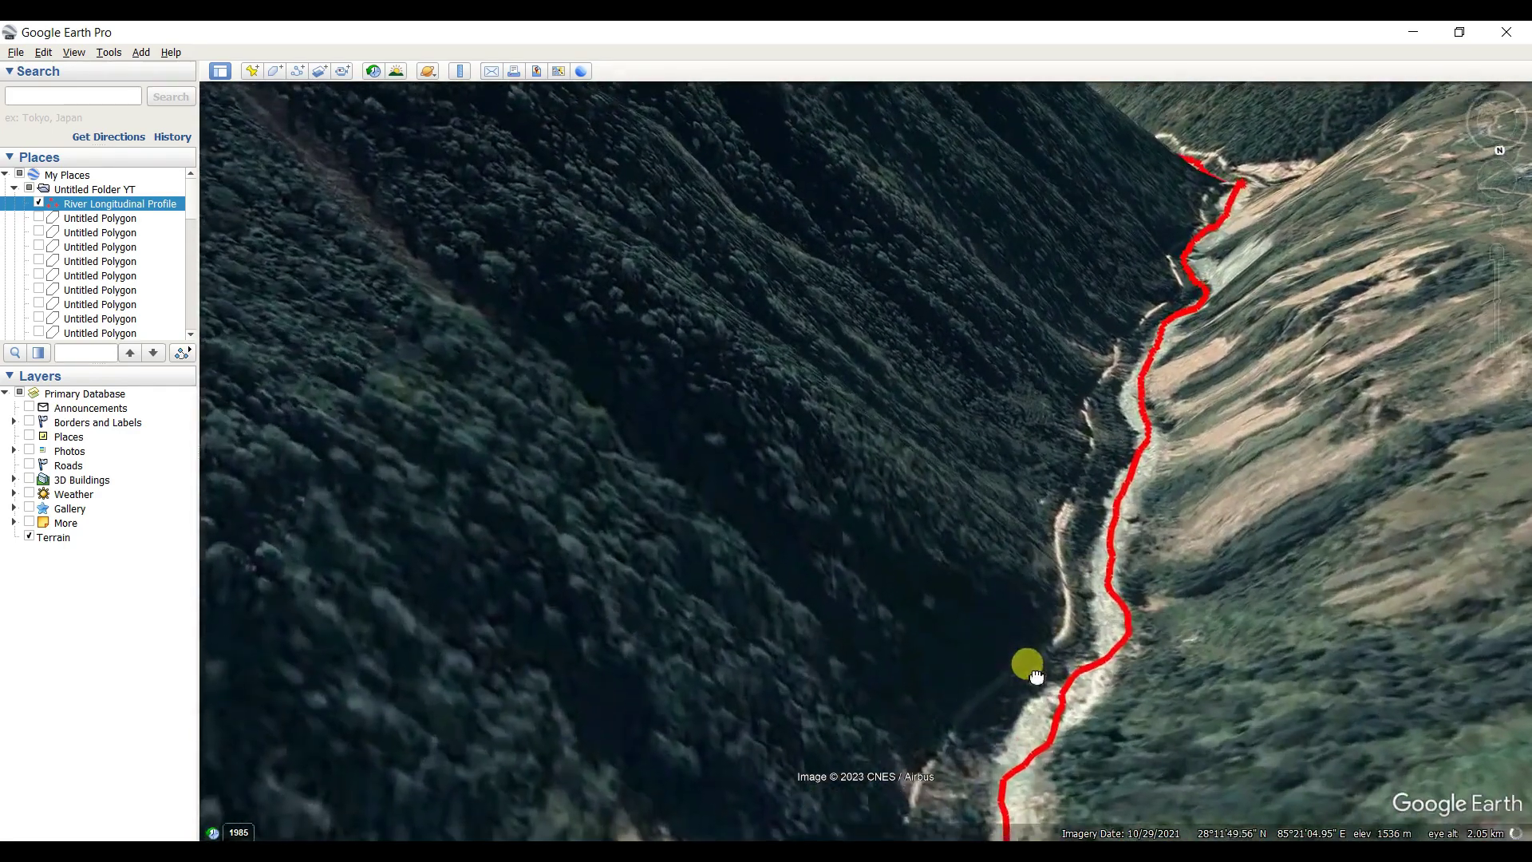
pyautogui.moveTo(1143, 417); pyautogui.dragTo(1051, 569)
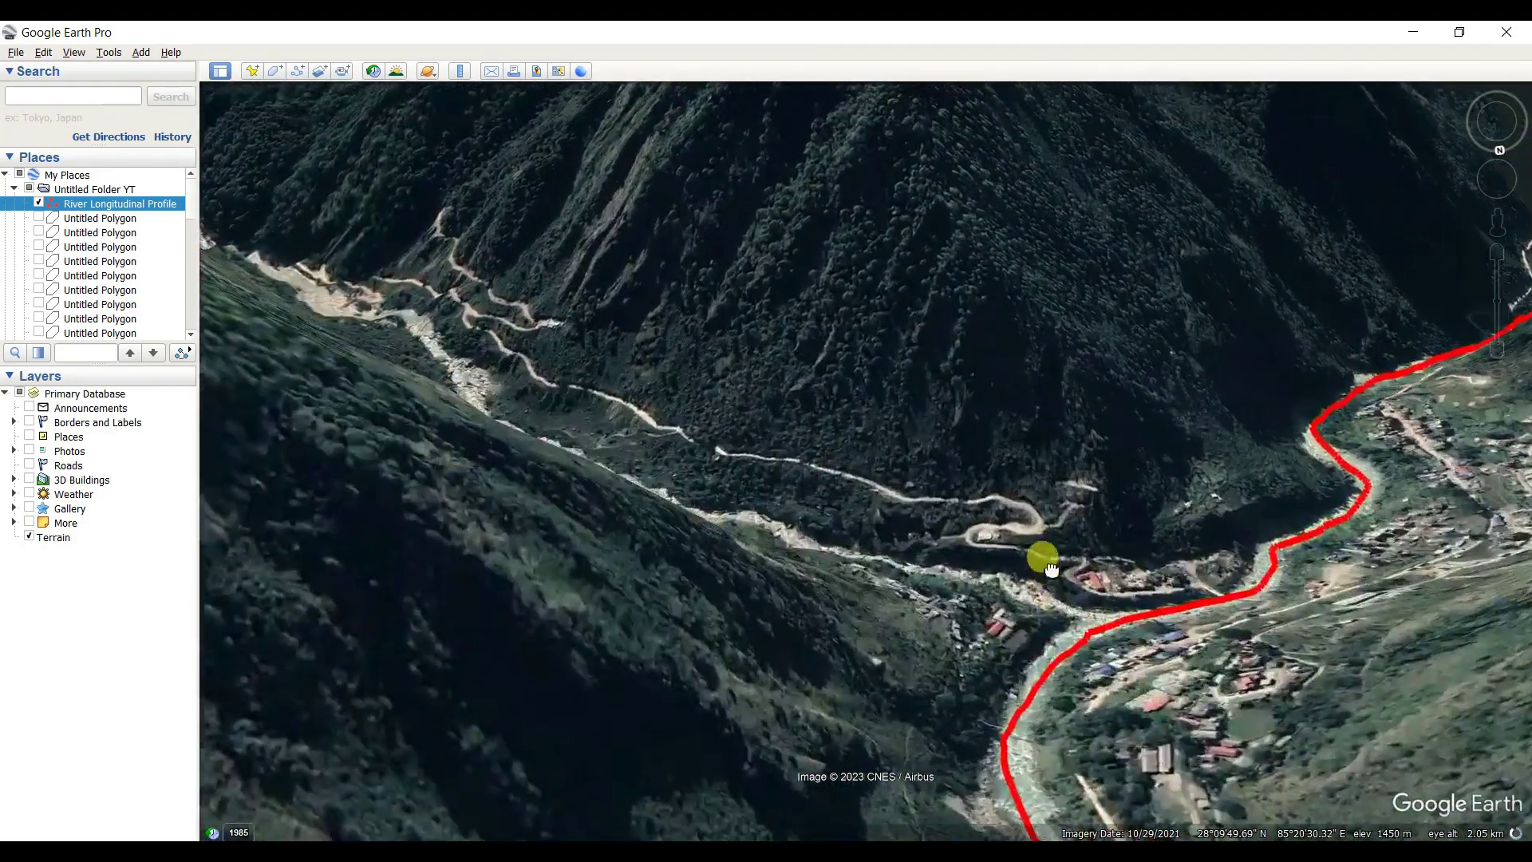
# Tilt to look up the valley and fly forward over the mountain ridges
pyautogui.moveTo(1230, 561); pyautogui.dragTo(1204, 376)
pyautogui.moveTo(1202, 375); pyautogui.dragTo(1346, 466, button='middle')
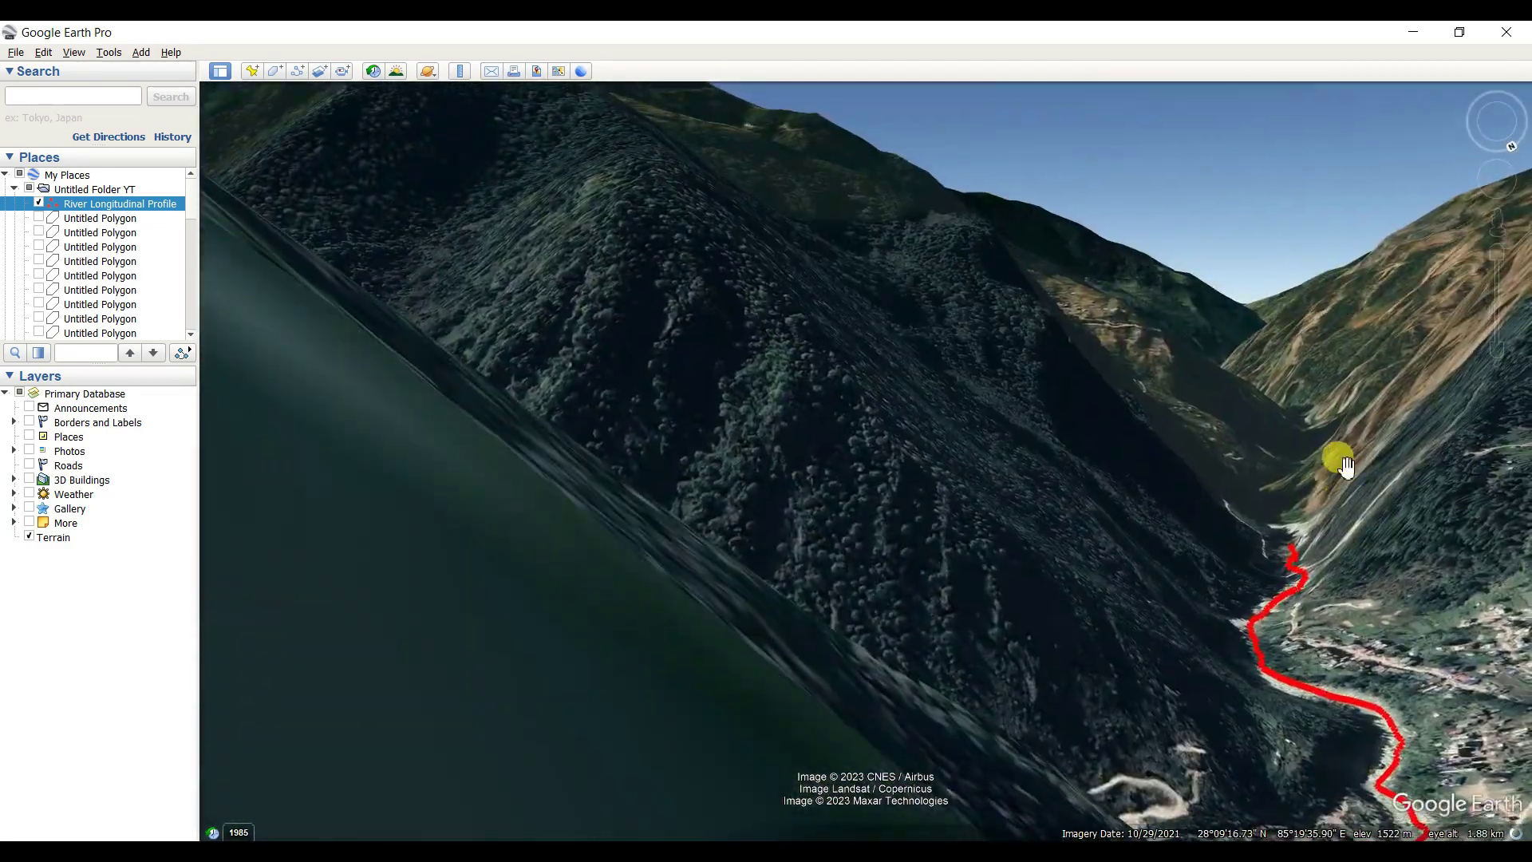
pyautogui.moveTo(1223, 428)
pyautogui.mouseDown()
pyautogui.moveTo(1206, 479)
pyautogui.moveTo(1218, 421)
pyautogui.mouseUp()
pyautogui.moveTo(1201, 552)
pyautogui.mouseDown()
pyautogui.moveTo(1102, 393)
pyautogui.moveTo(1097, 454)
pyautogui.mouseUp()
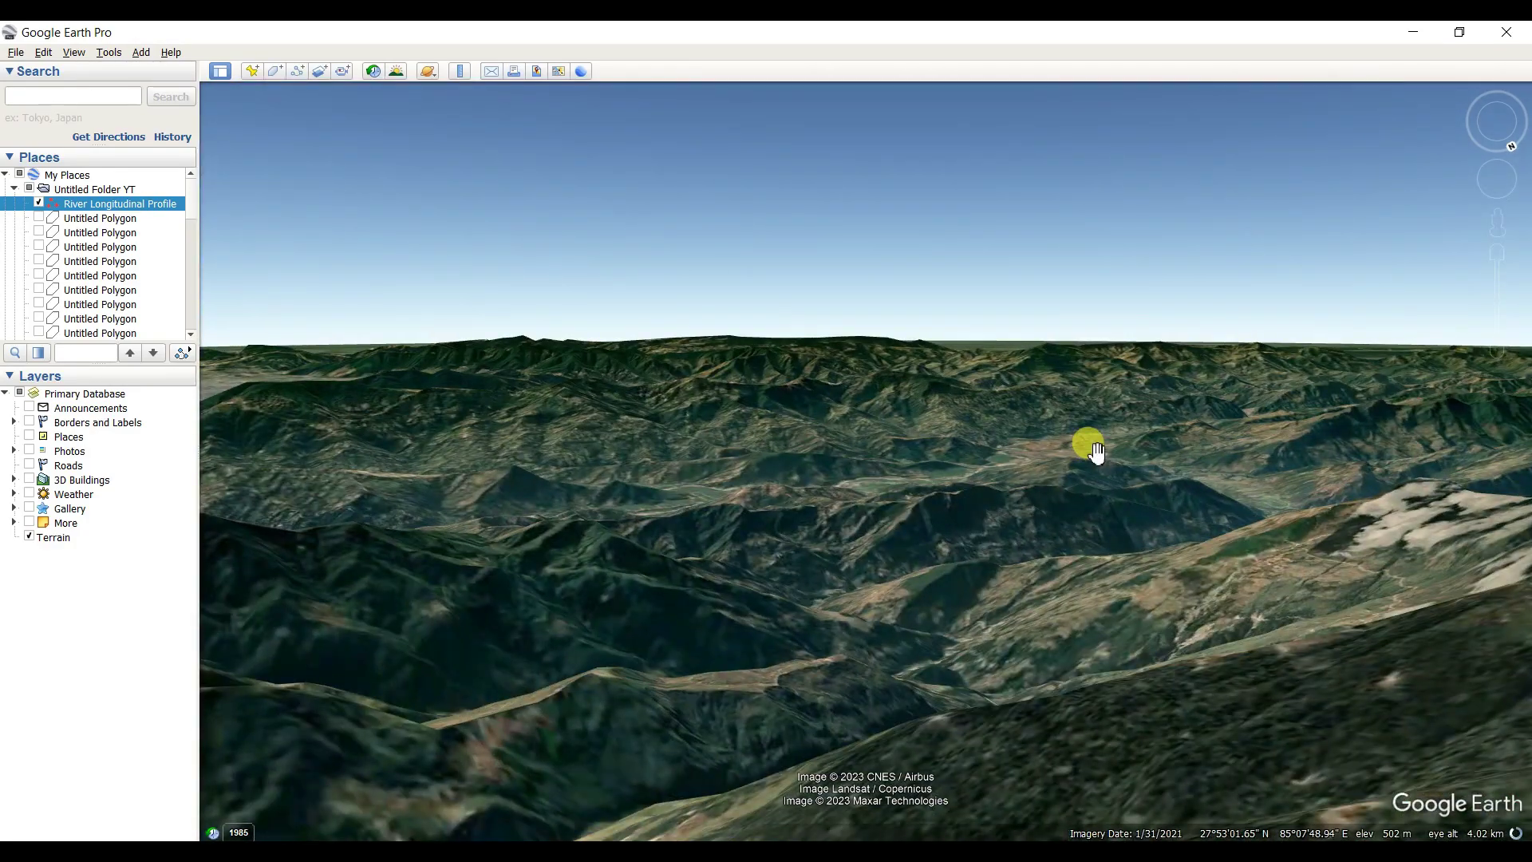
# Zoom out, tilt and rise, then zoom toward the river between snowy peaks
pyautogui.scroll(-5, 1097, 450)
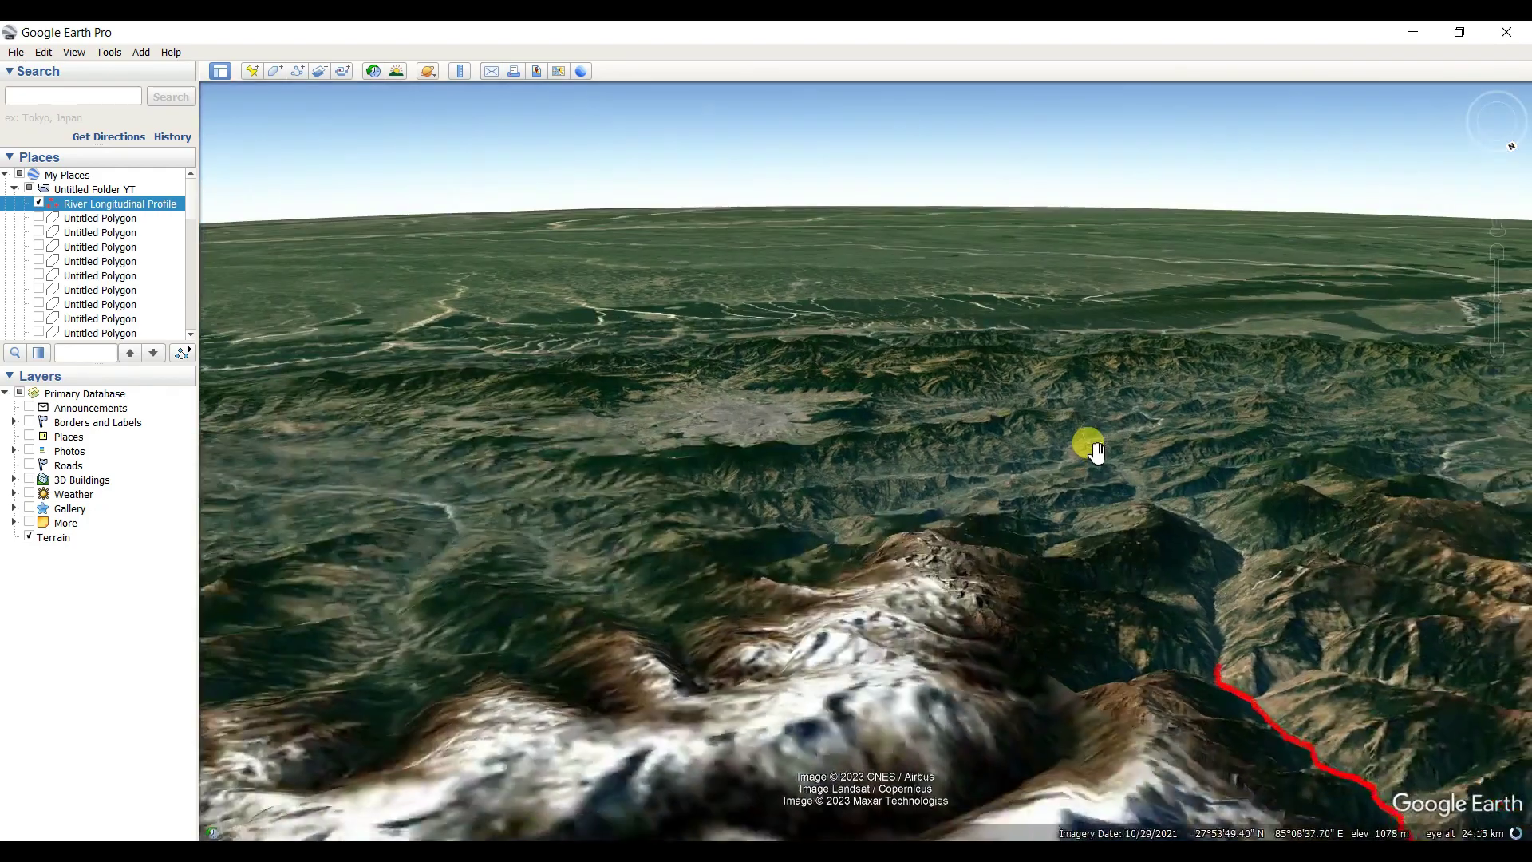
pyautogui.moveTo(1097, 452); pyautogui.dragTo(825, 684)
pyautogui.scroll(6, 1079, 730)
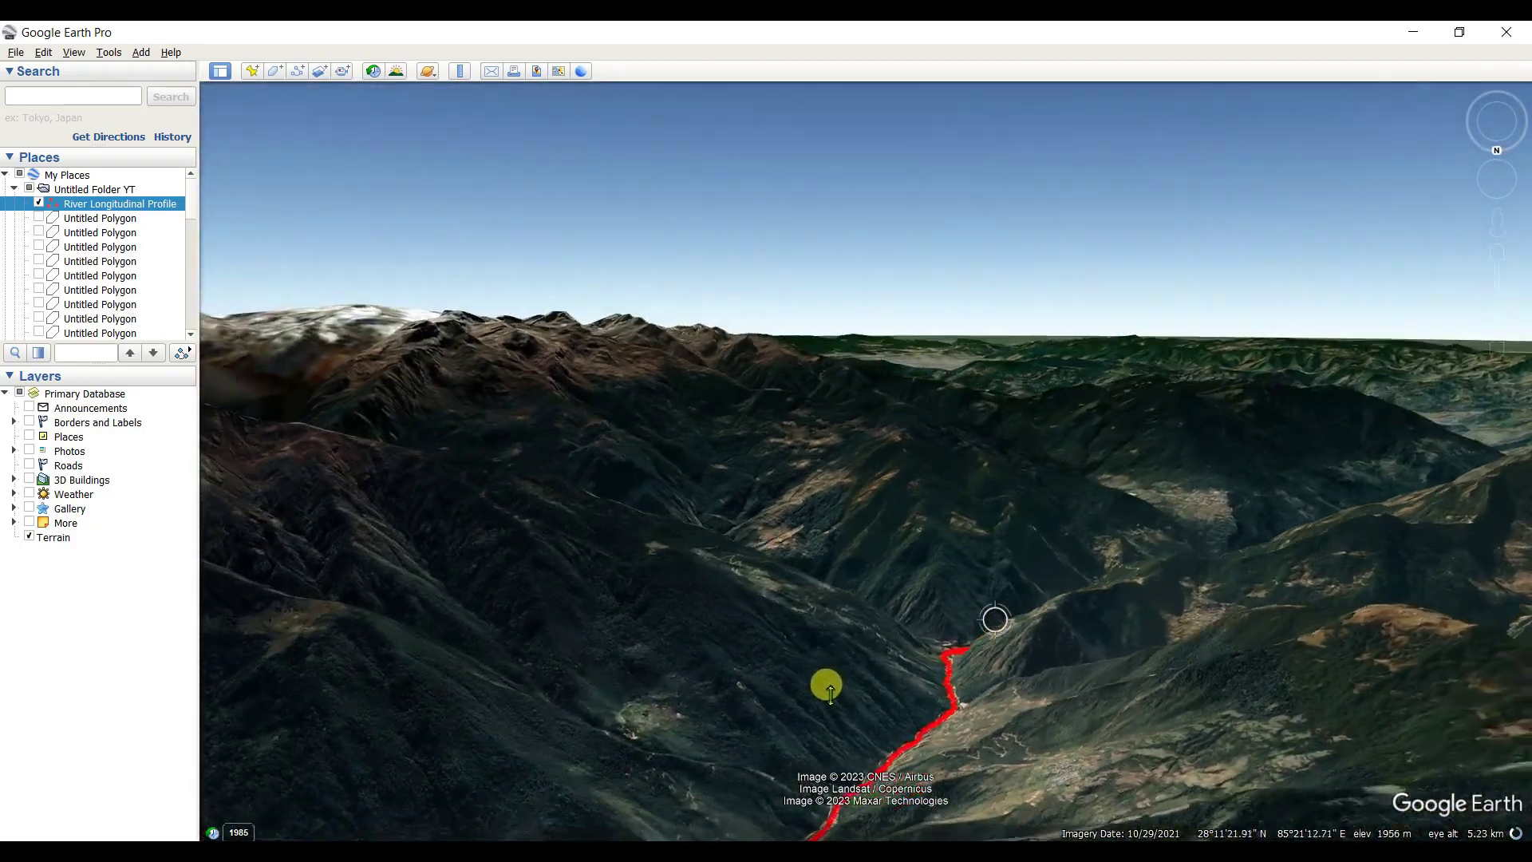
pyautogui.moveTo(803, 474)
pyautogui.mouseDown(button='right')
pyautogui.moveTo(800, 517)
pyautogui.moveTo(802, 465)
pyautogui.mouseUp(button='right')
pyautogui.moveTo(803, 467); pyautogui.dragTo(806, 393, button='middle')
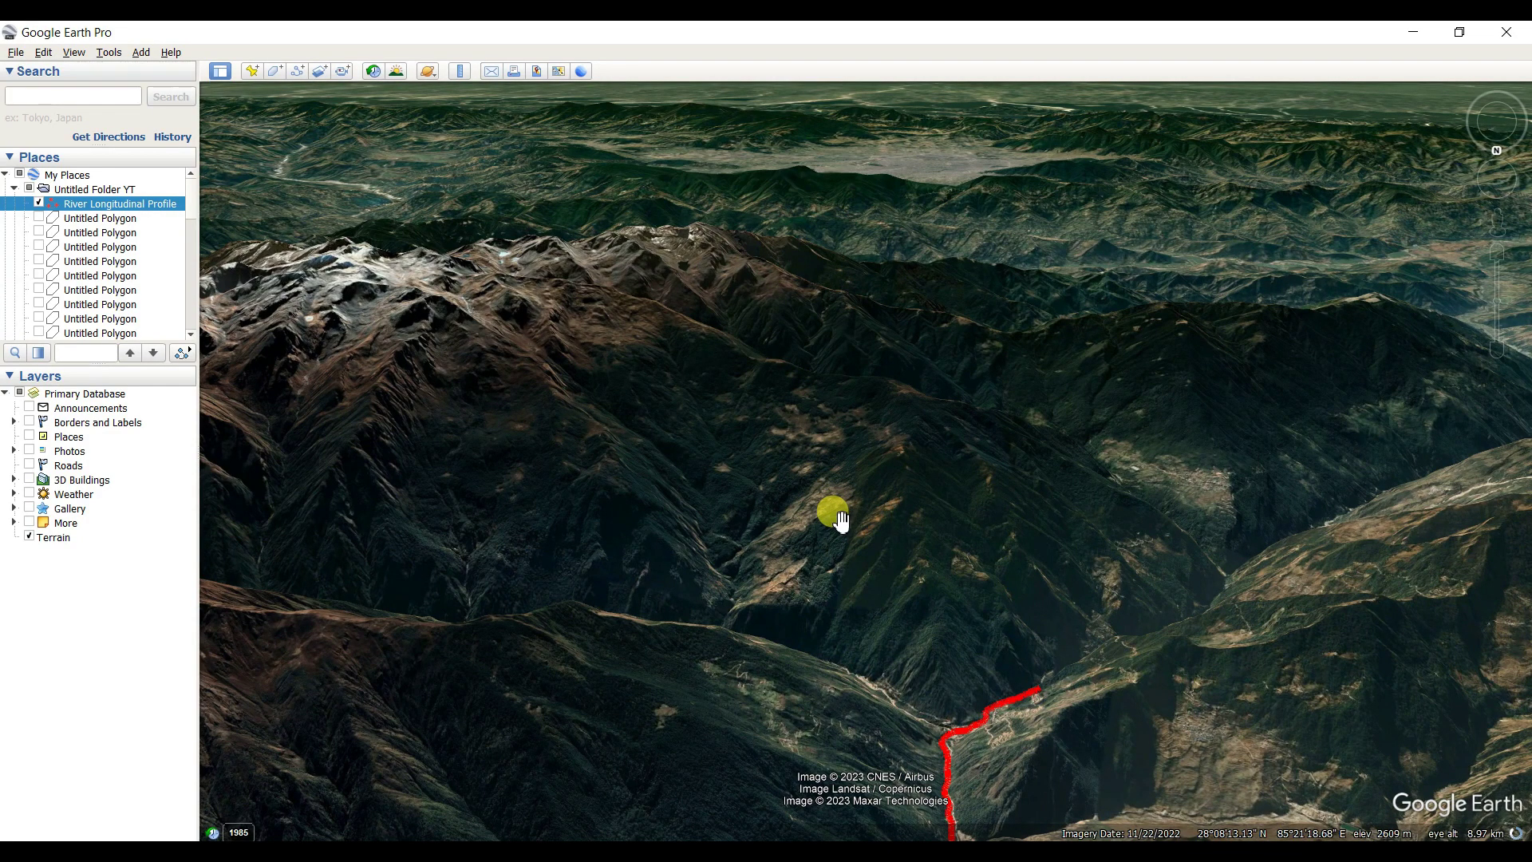
pyautogui.scroll(-3, 839, 518)
pyautogui.scroll(-2, 840, 519)
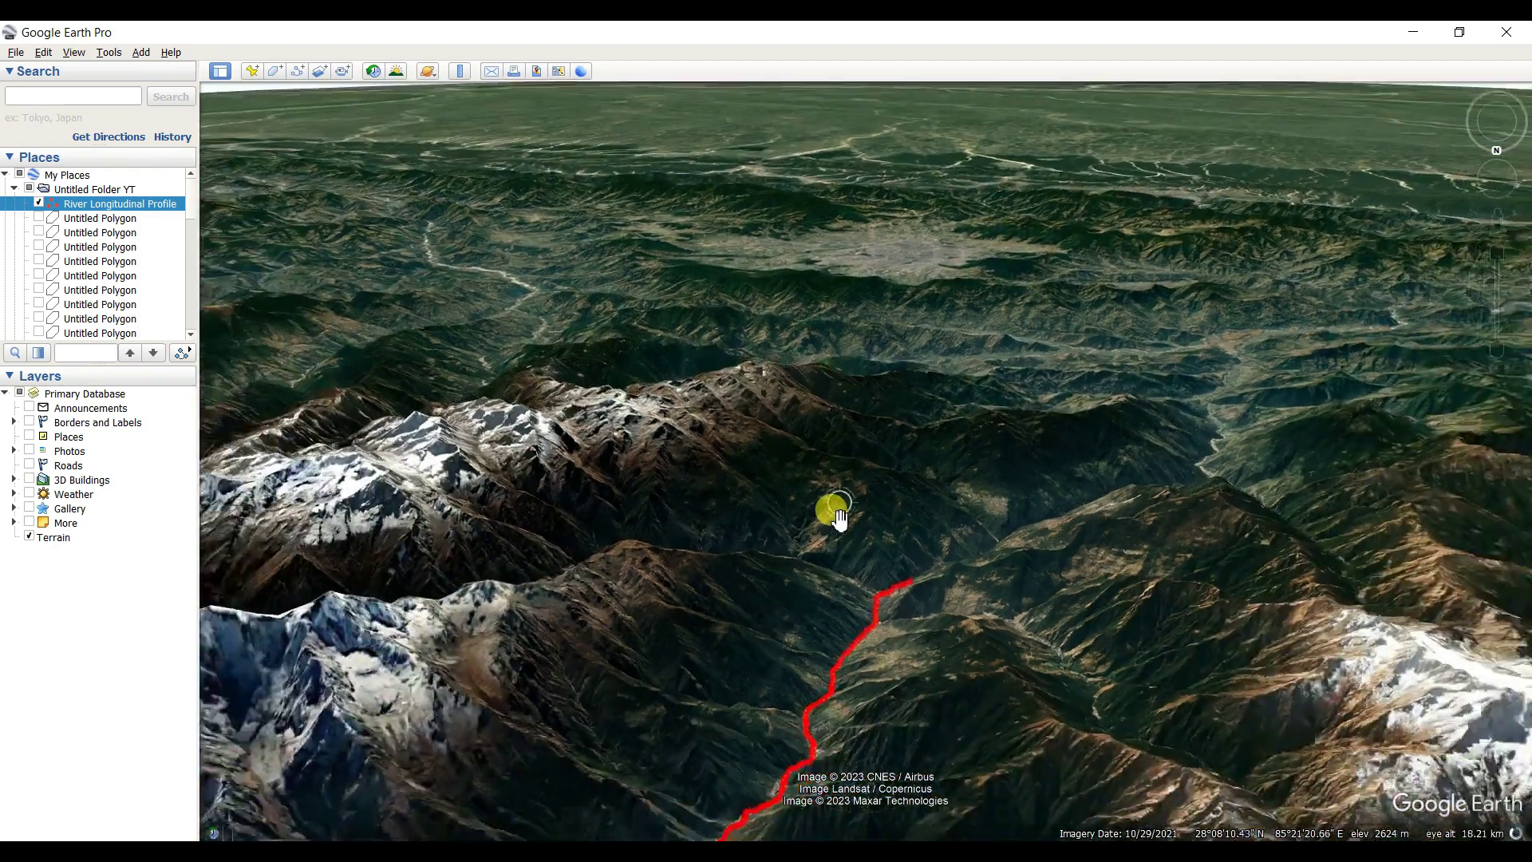
# Tilt to a steep downward view and centre the winding red path in the gorge
pyautogui.moveTo(835, 485); pyautogui.dragTo(558, 624, button='middle')
pyautogui.moveTo(558, 569); pyautogui.dragTo(540, 428, button='middle')
pyautogui.moveTo(930, 370); pyautogui.dragTo(830, 342, button='middle')
pyautogui.moveTo(795, 498); pyautogui.dragTo(1119, 417)
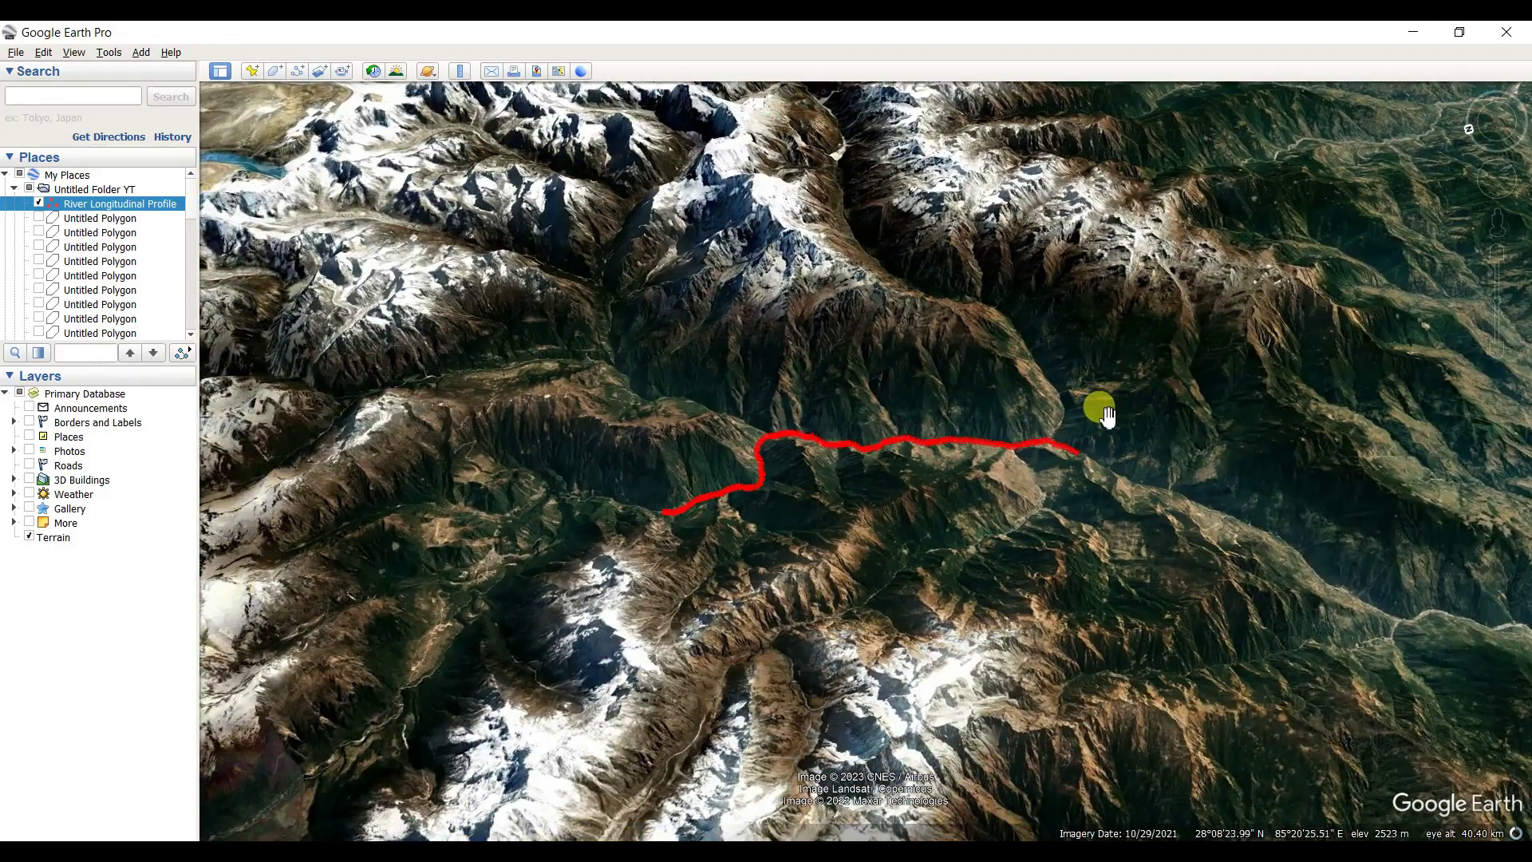